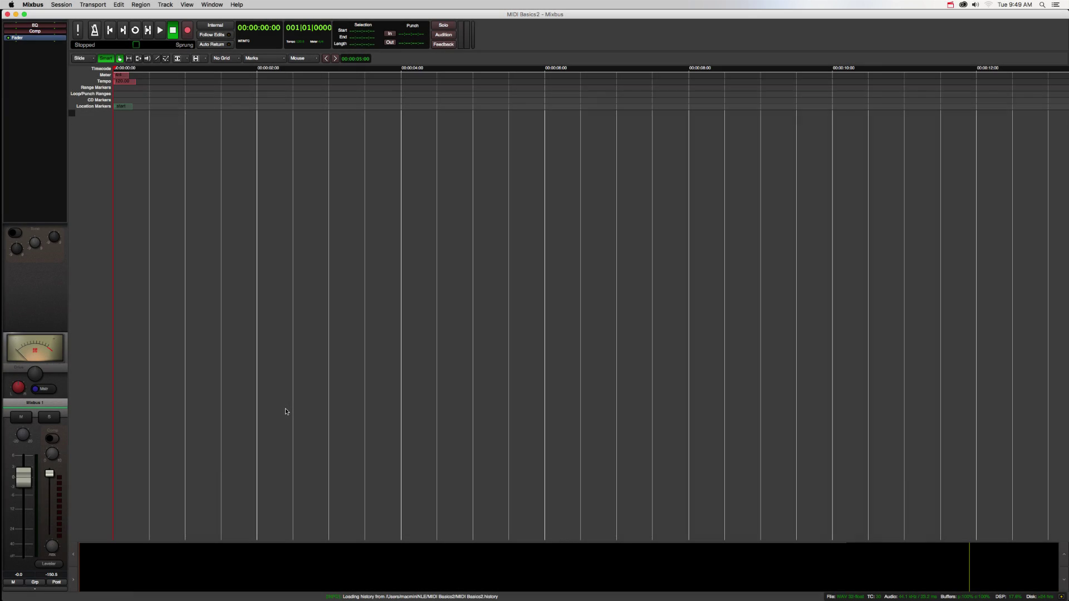
# Add one MIDI track with EZdrummer as its instrument through the Add Track dialog.
pyautogui.doubleClick(109, 178)
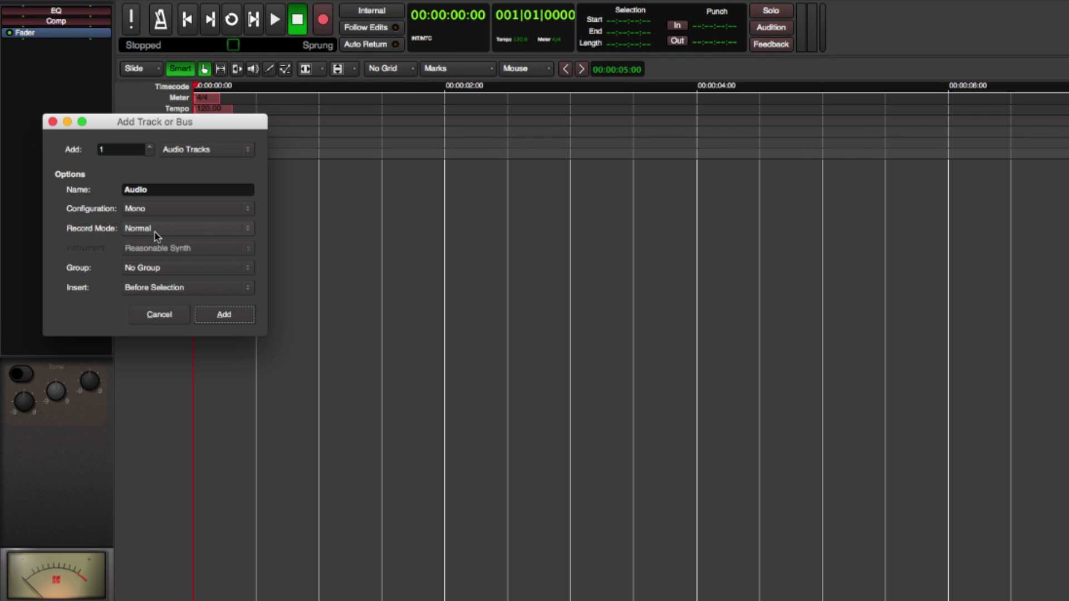
pyautogui.click(187, 150)
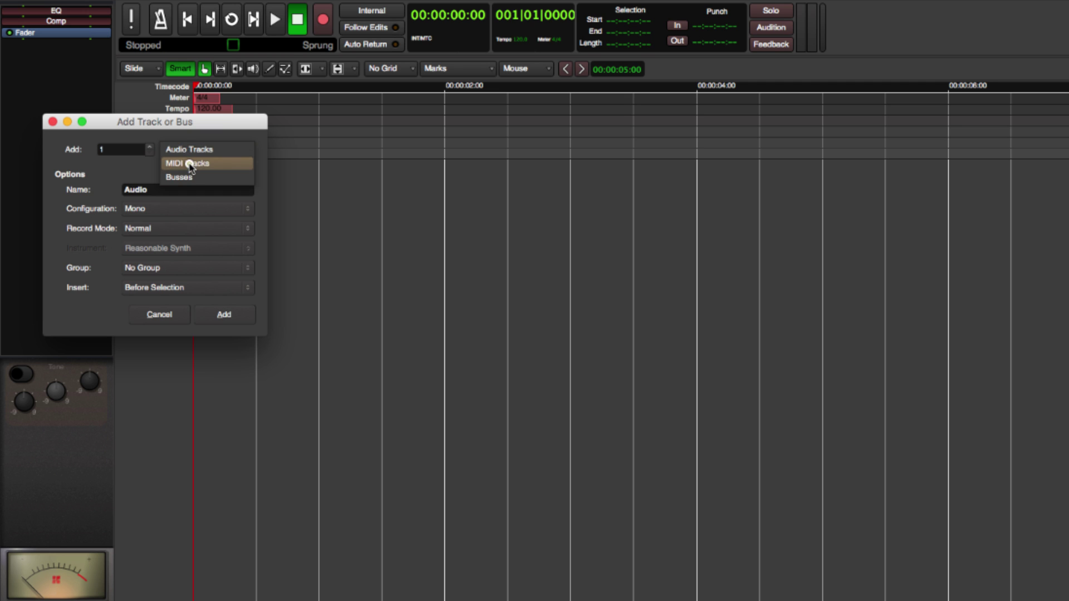
pyautogui.click(191, 162)
pyautogui.click(209, 250)
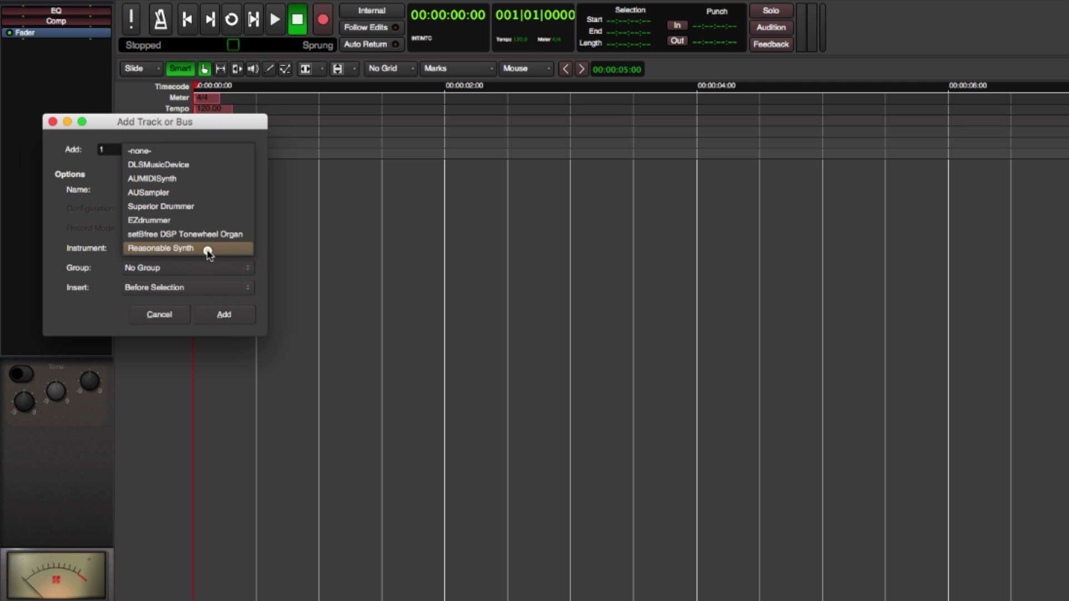
pyautogui.click(198, 221)
pyautogui.click(208, 316)
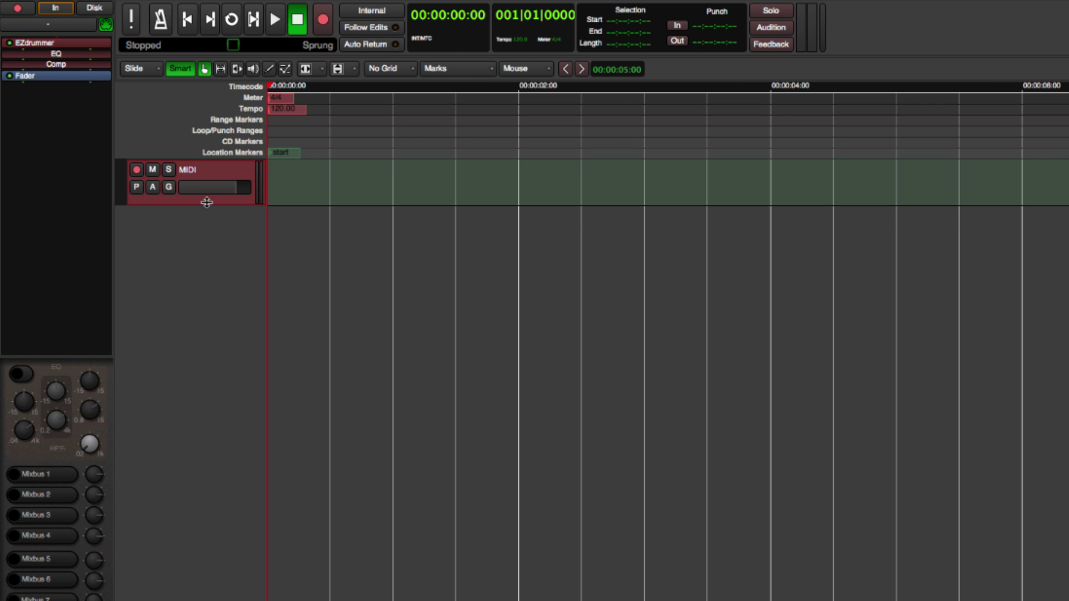
# Enlarge the MIDI track's height and stretch the scroomer to show more note rows.
pyautogui.moveTo(206, 202); pyautogui.dragTo(208, 408)
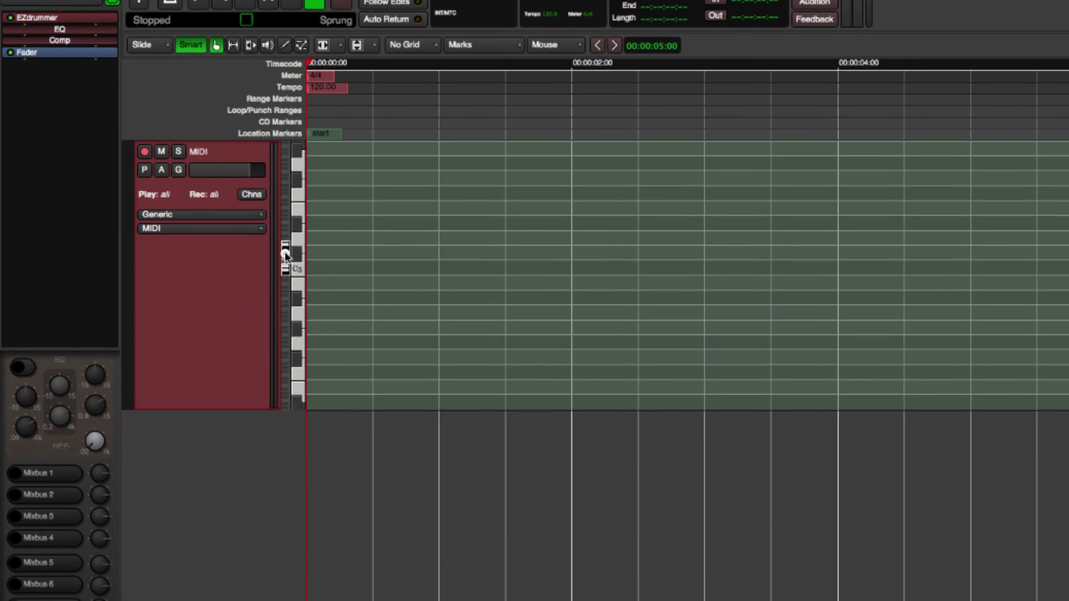
pyautogui.moveTo(285, 255); pyautogui.dragTo(344, 314)
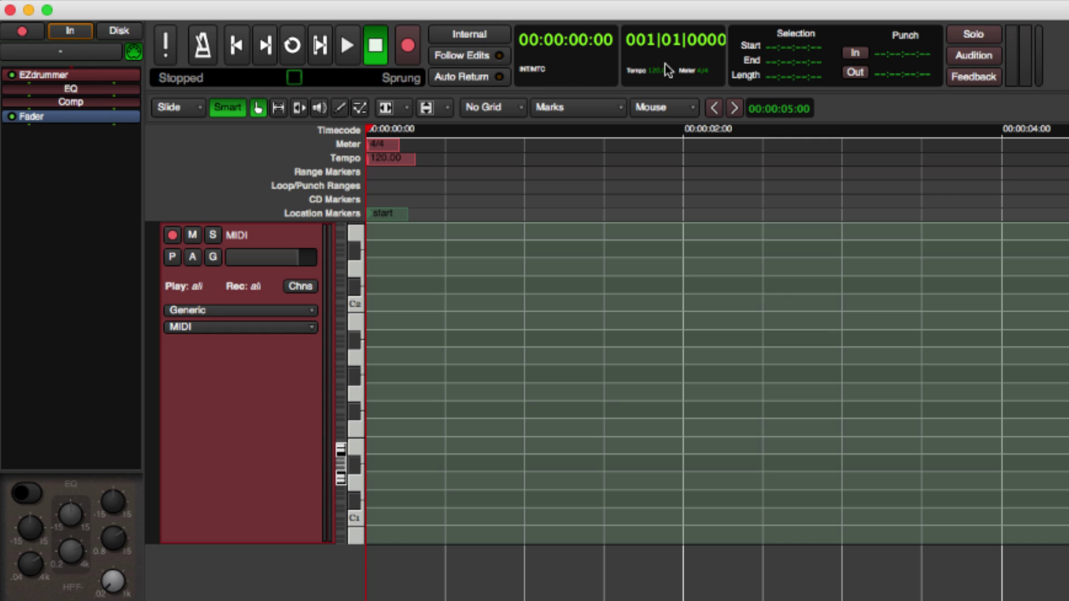
# Confirm the tempo at 120 bpm and switch to the Draw tool.
pyautogui.click(667, 70)
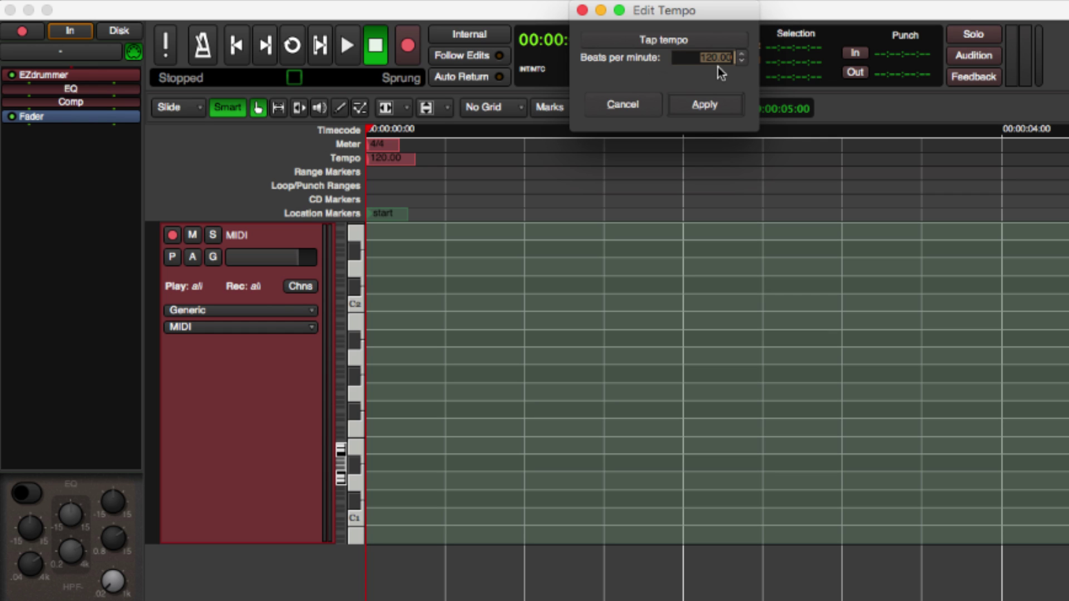
pyautogui.click(717, 107)
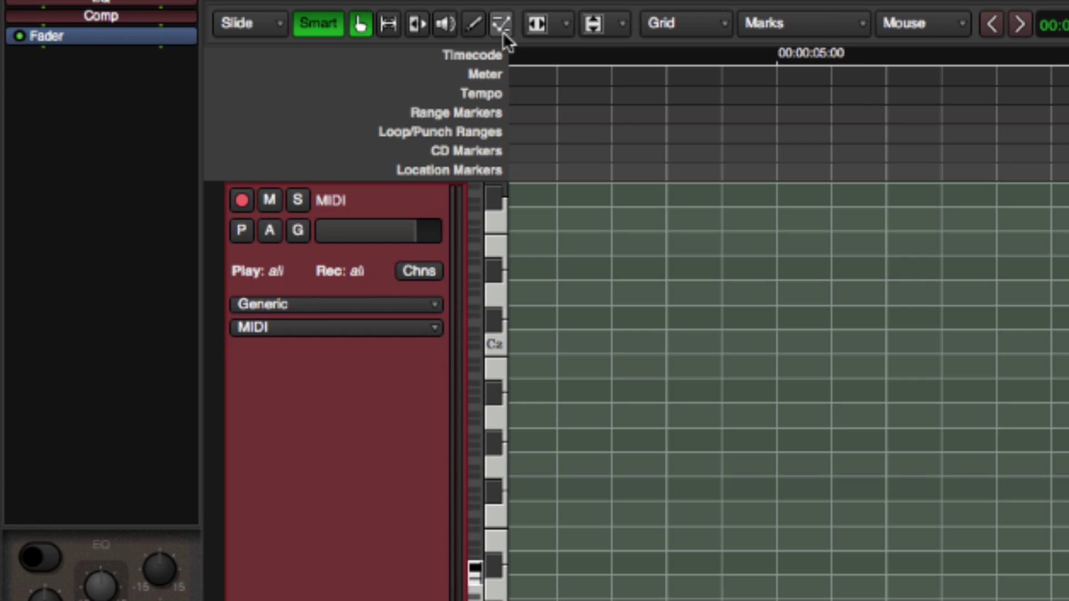
pyautogui.click(473, 31)
# Set snapping to Grid with the grid unit at Bars.
pyautogui.click(674, 29)
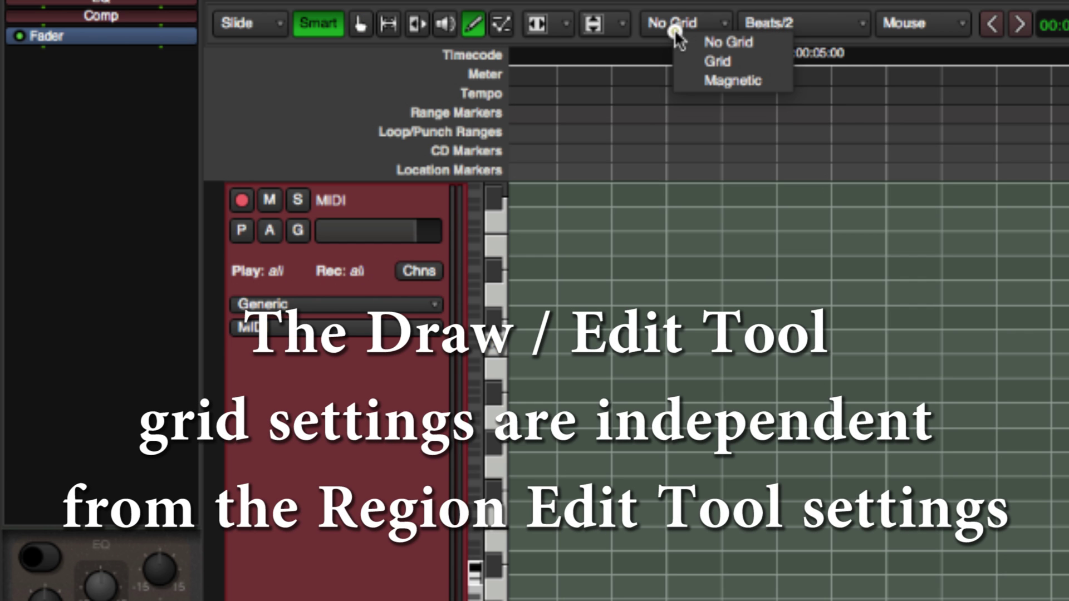
pyautogui.click(702, 60)
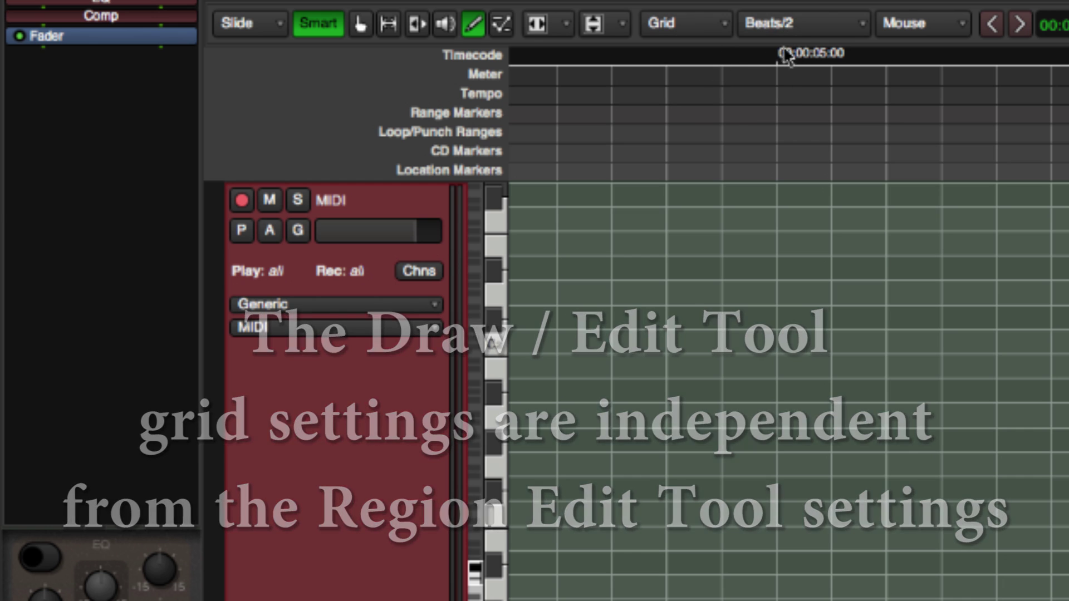
pyautogui.click(825, 25)
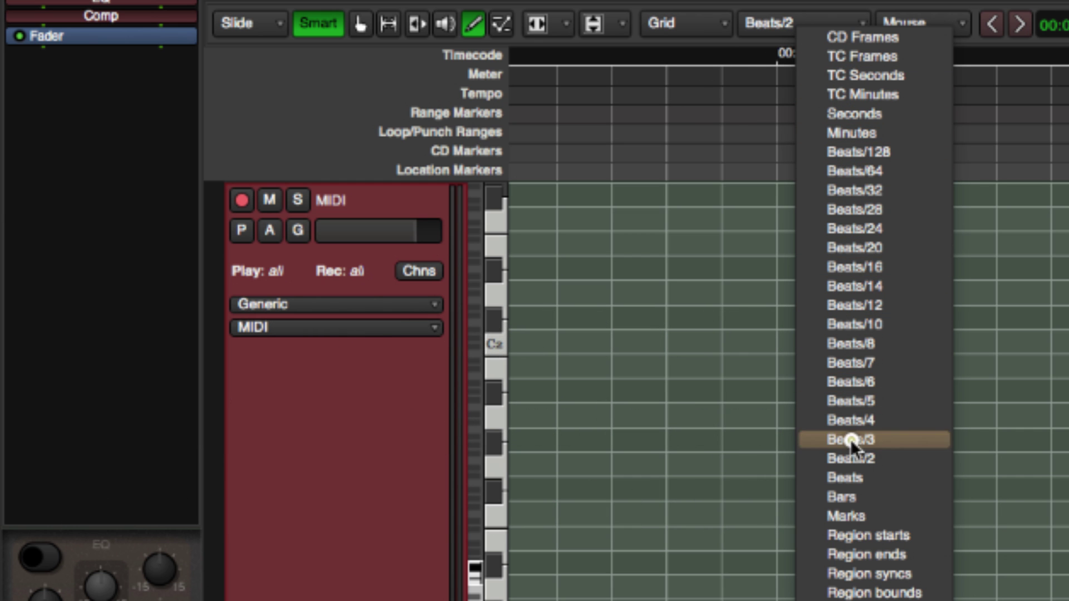
pyautogui.click(857, 496)
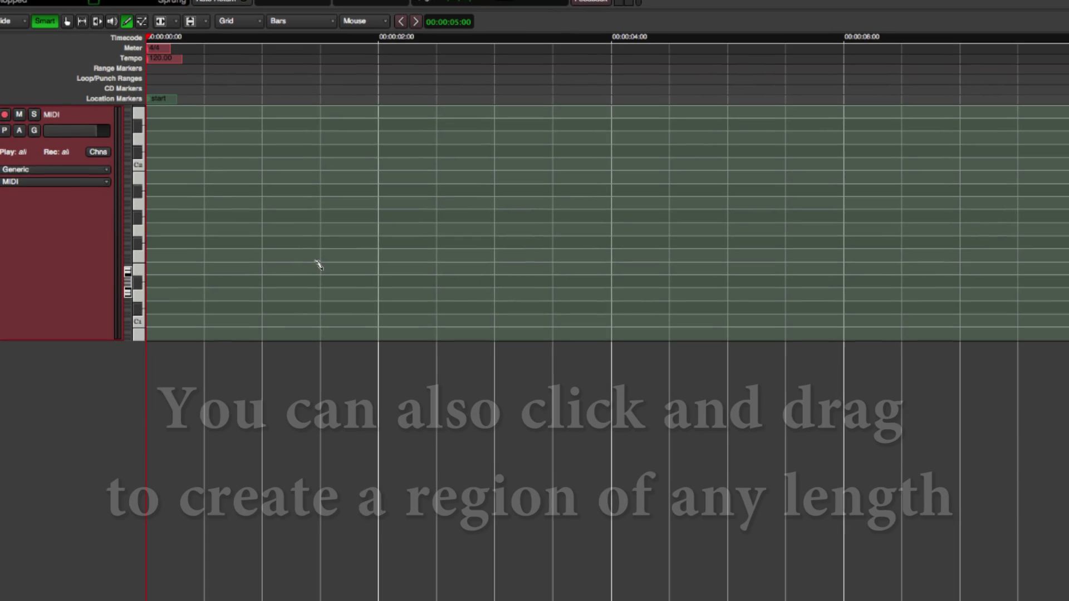
# Draw a one-bar region at 00:00:02, then move the playhead and start marker there.
pyautogui.click(438, 282)
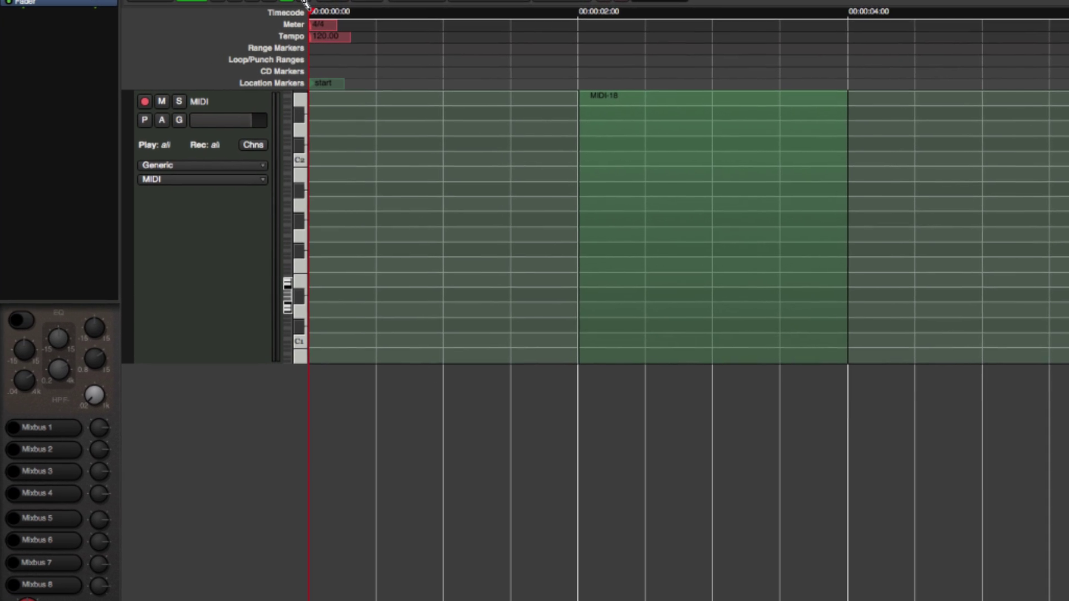
pyautogui.moveTo(305, 2); pyautogui.dragTo(541, 11)
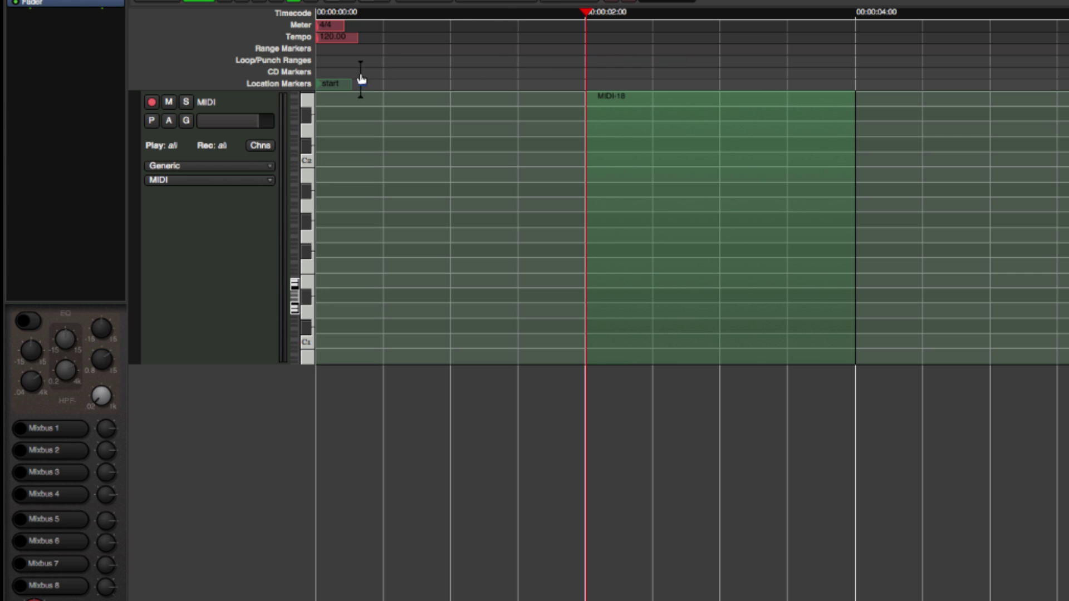
pyautogui.moveTo(336, 84); pyautogui.dragTo(563, 80)
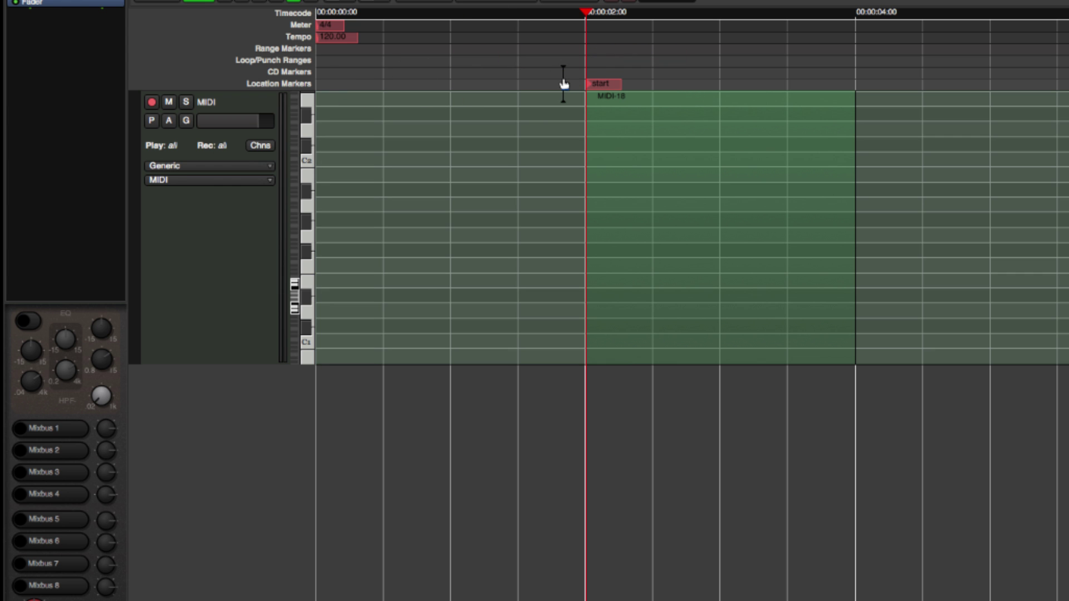
# Set the MIDI track to Percussive note mode with General MIDI note names.
pyautogui.rightClick(252, 269)
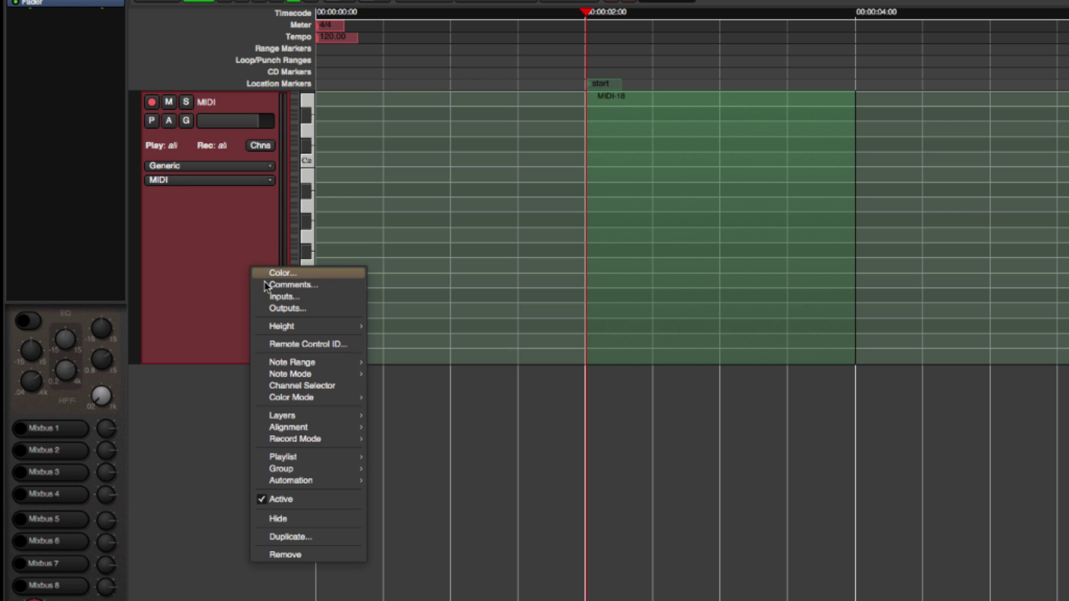
pyautogui.moveTo(299, 374)
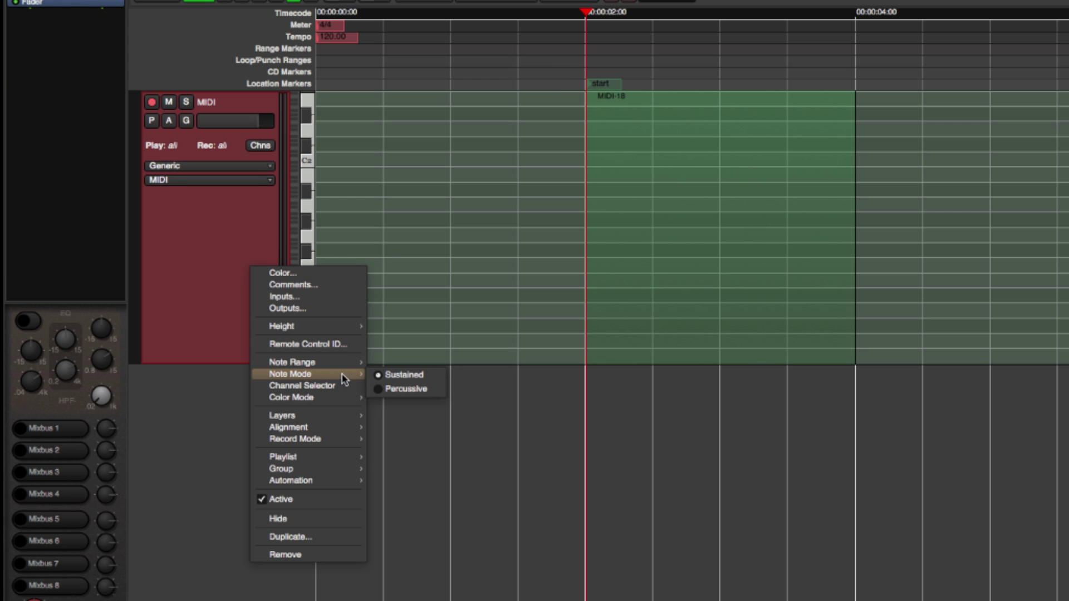
pyautogui.click(397, 390)
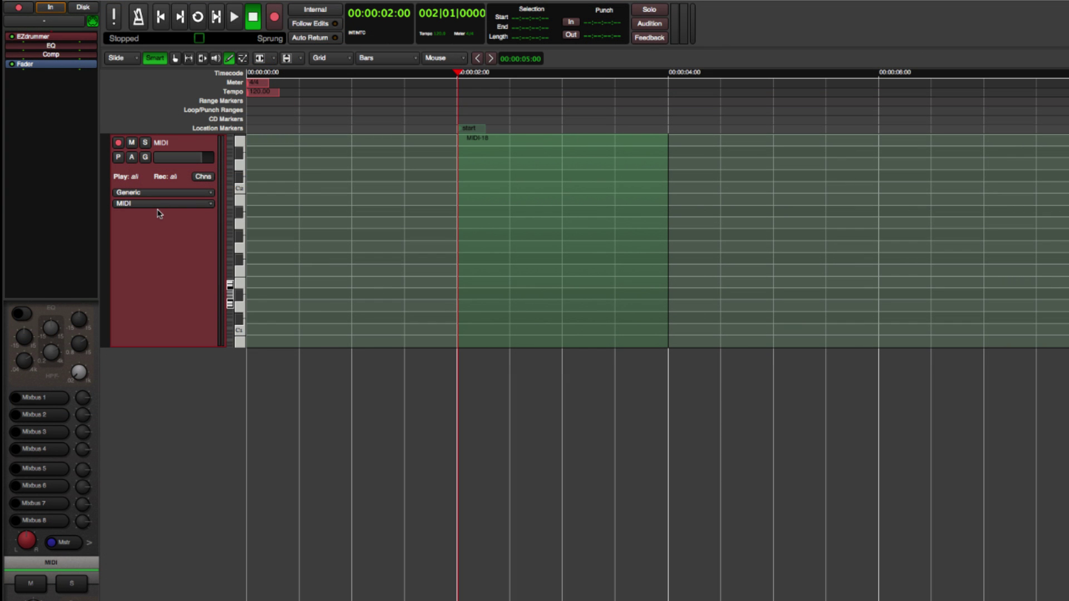
pyautogui.click(156, 206)
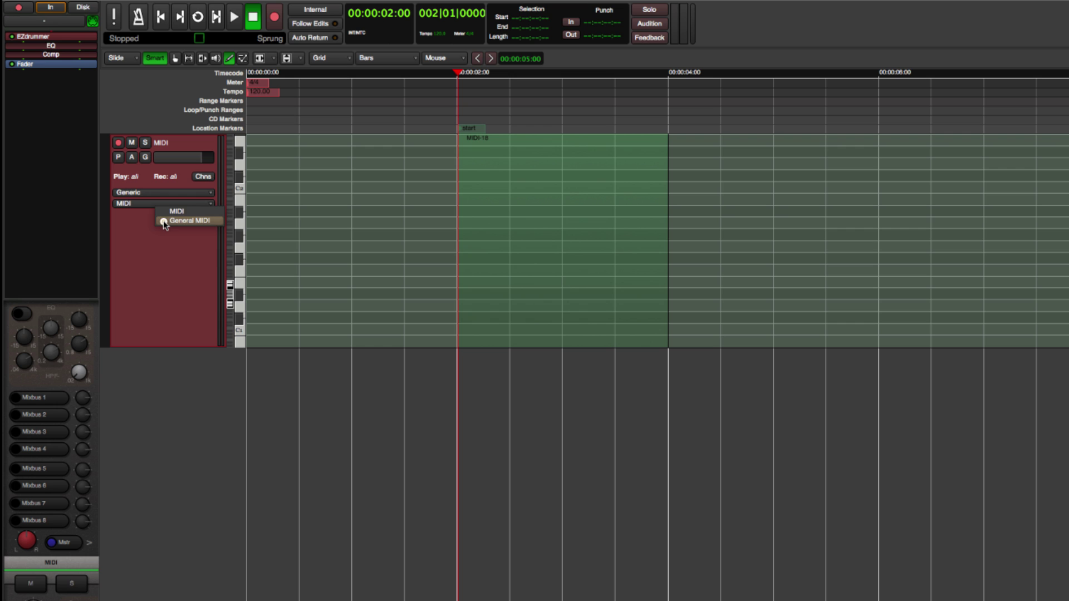
pyautogui.click(163, 221)
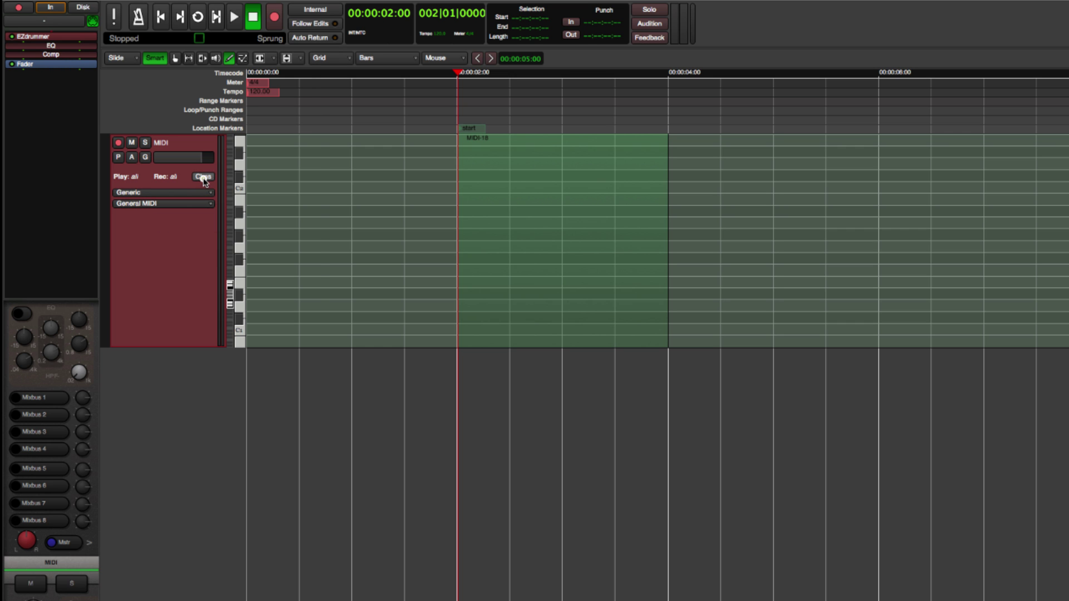
# Limit the track's playback to channel 10 and draw a Bass Drum 1 note at the region start.
pyautogui.click(204, 177)
pyautogui.click(136, 221)
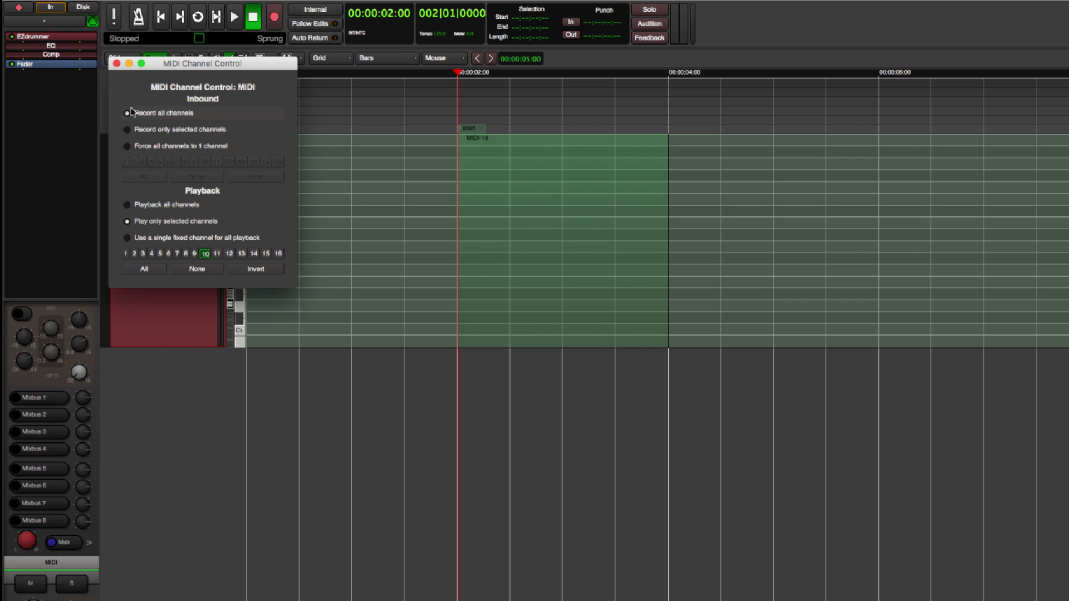
pyautogui.click(117, 63)
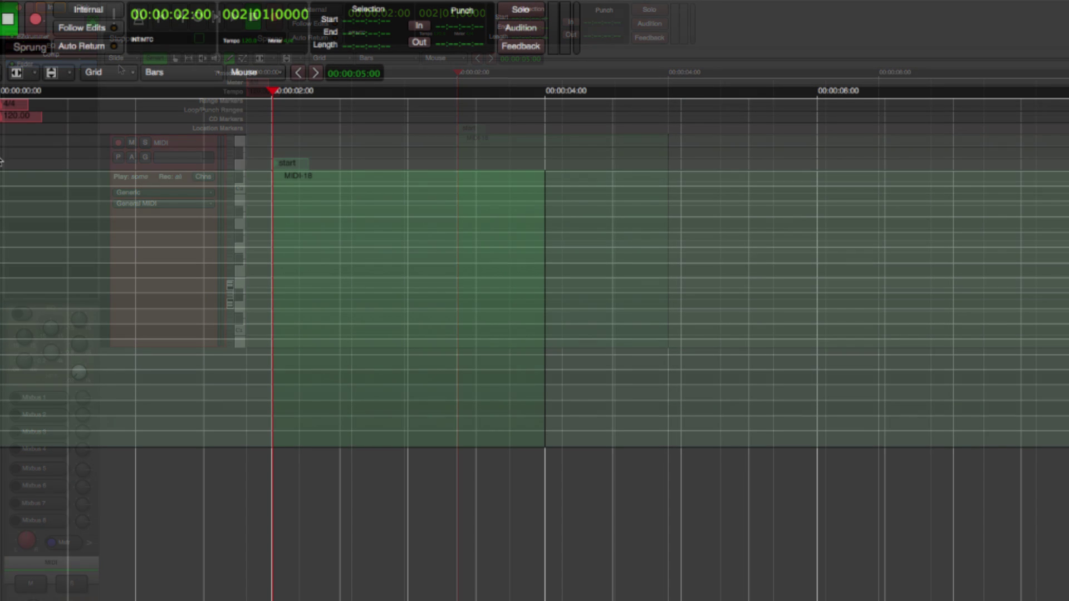
pyautogui.click(459, 185)
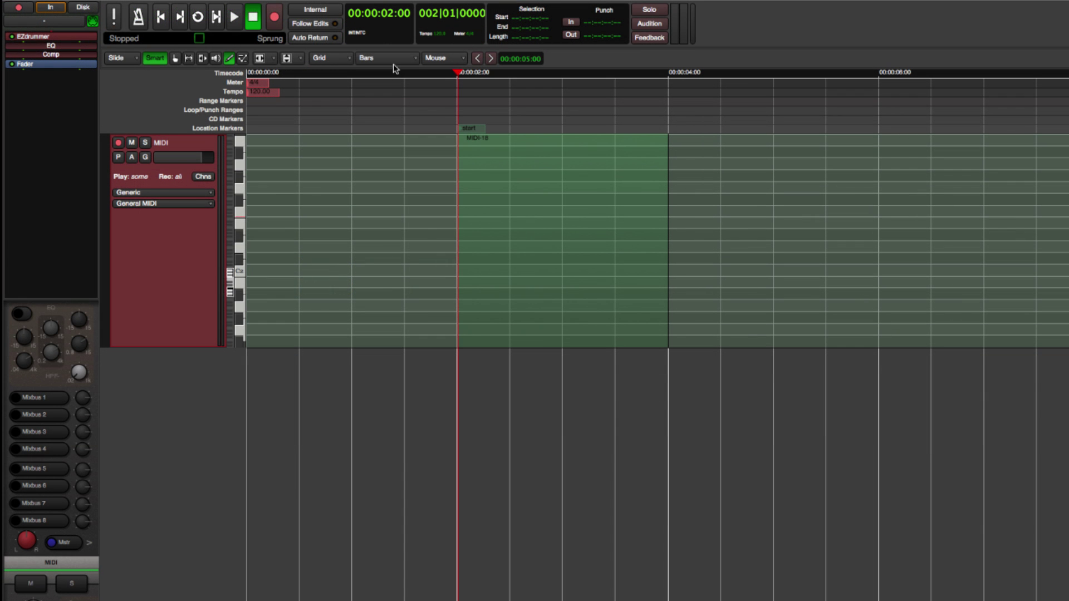
pyautogui.click(389, 58)
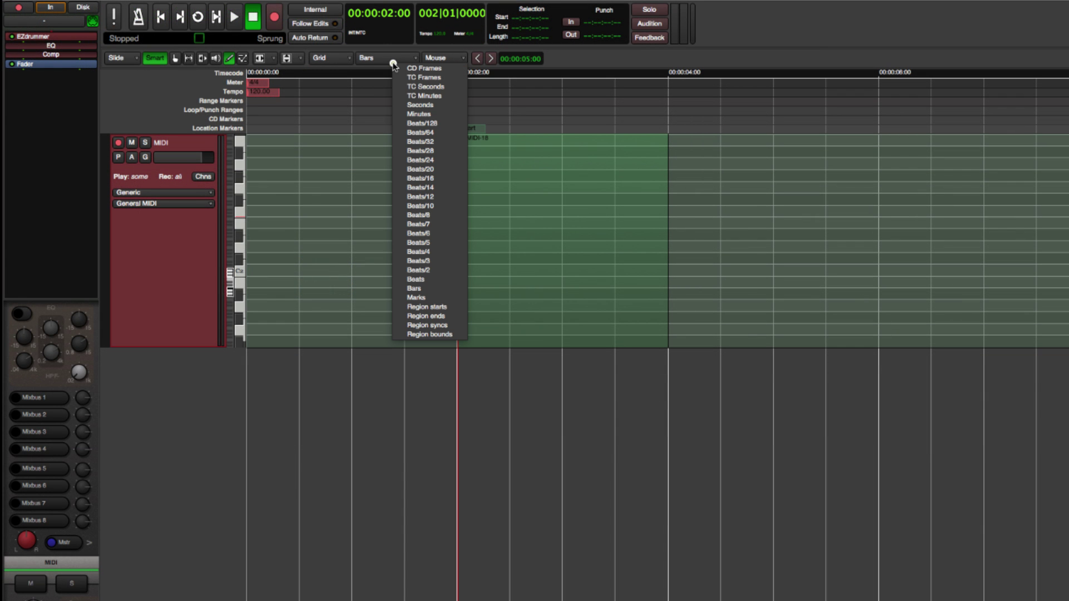
# Set the grid to quarter beats and audition drum sounds from the C2 key upward.
pyautogui.click(424, 250)
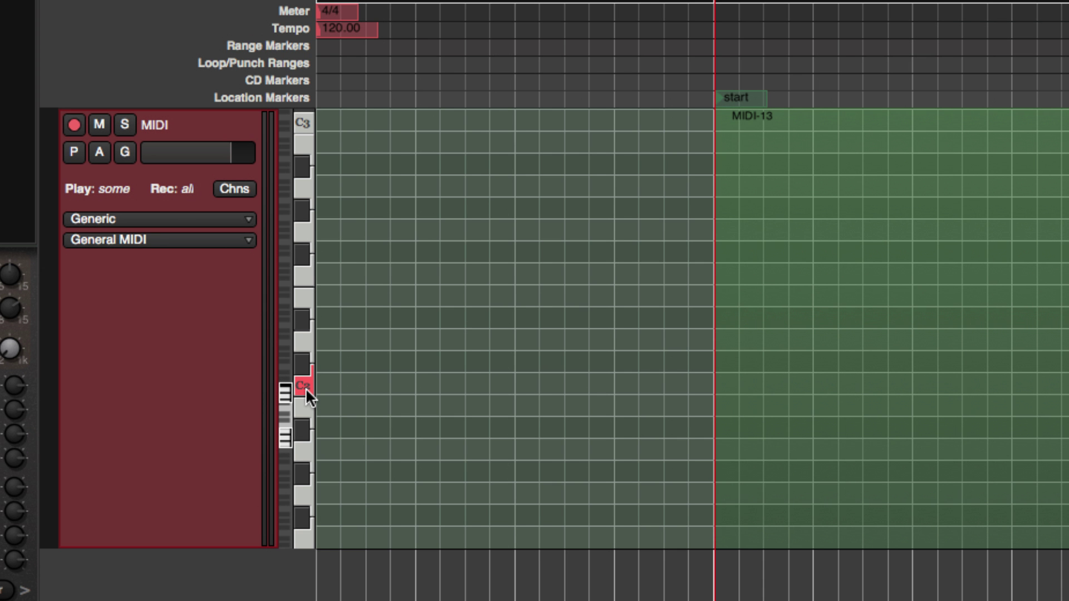
pyautogui.click(305, 387)
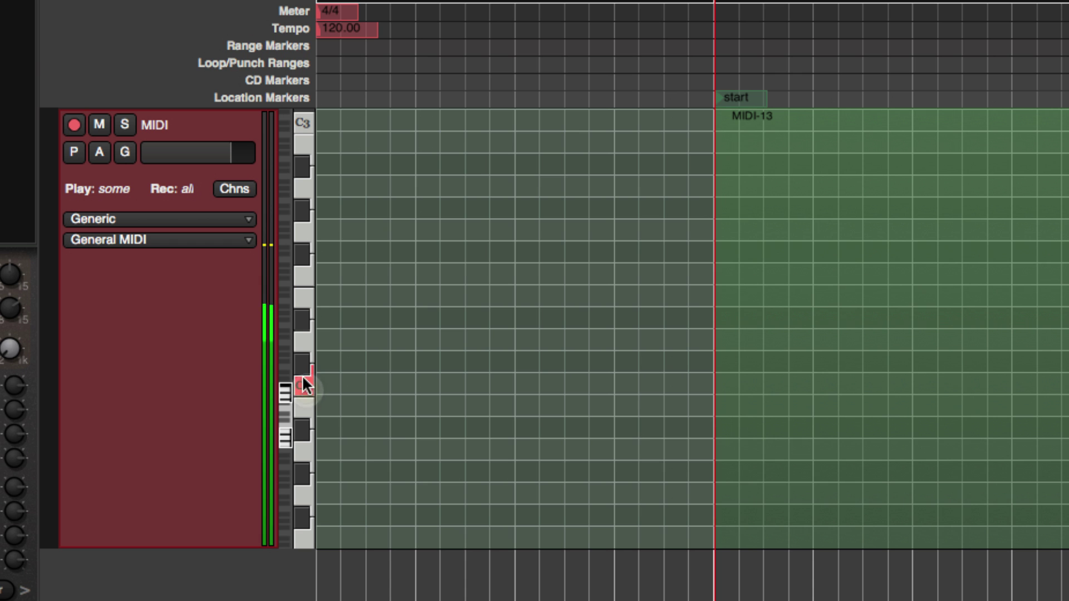
pyautogui.click(302, 342)
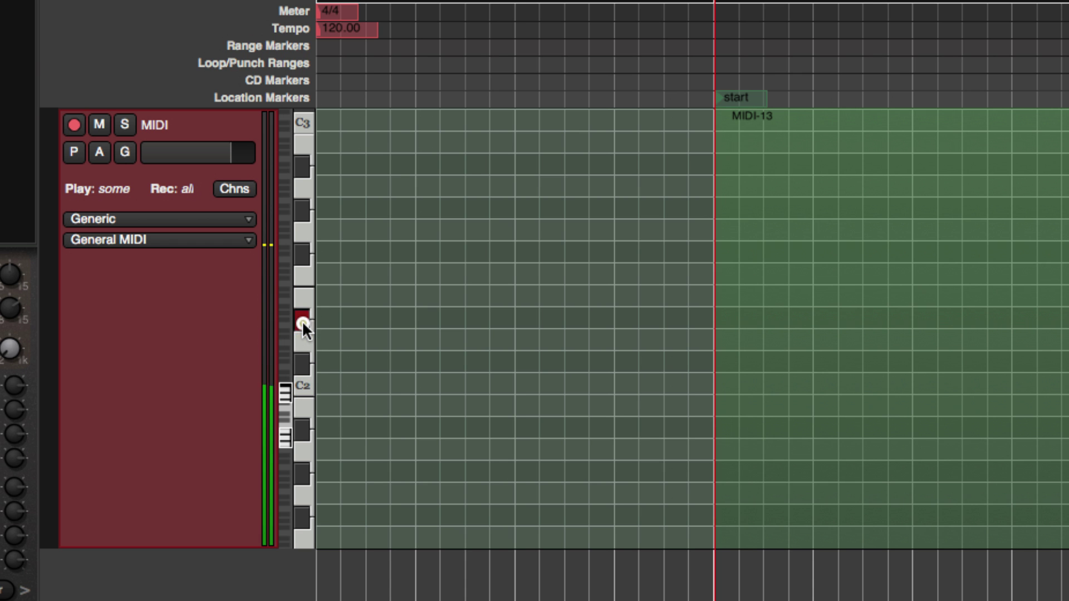
pyautogui.click(302, 320)
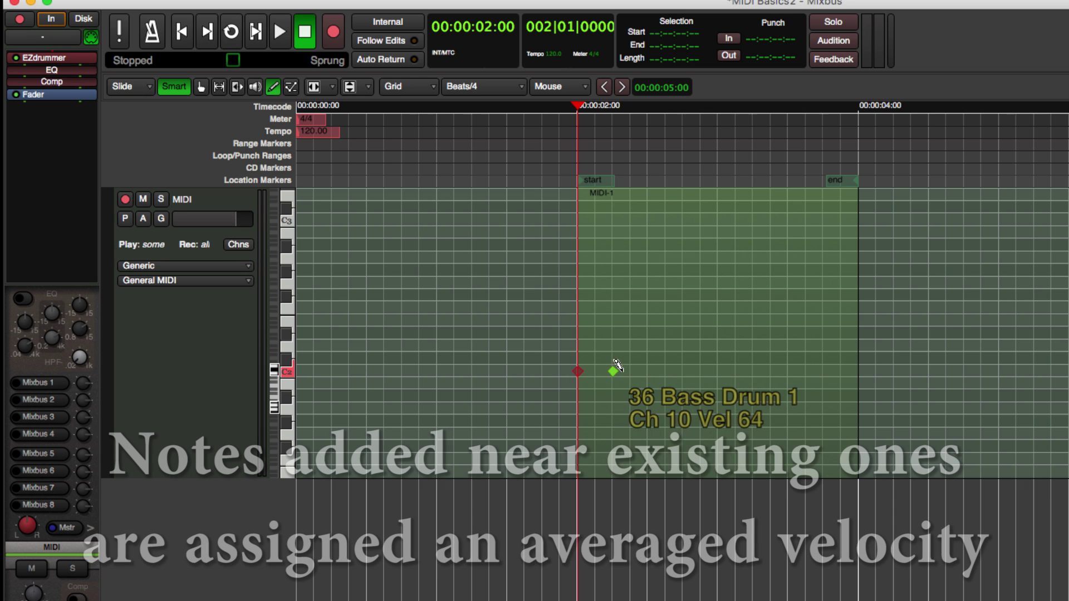
# Draw a later bass drum note and two closed hi-hat notes, then play the groove back.
pyautogui.click(629, 370)
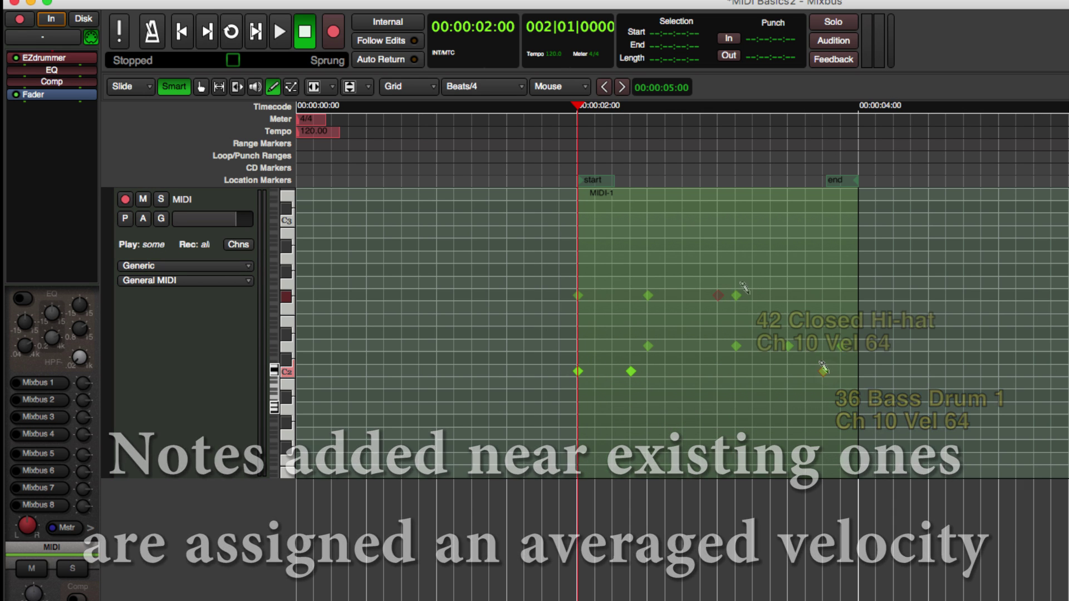
pyautogui.click(753, 296)
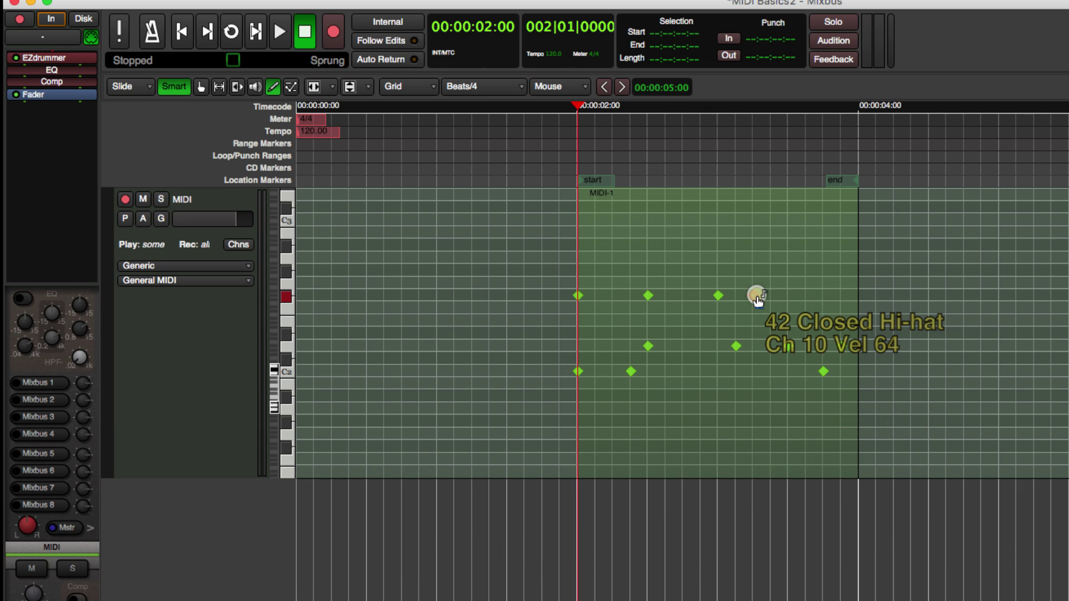
pyautogui.click(788, 295)
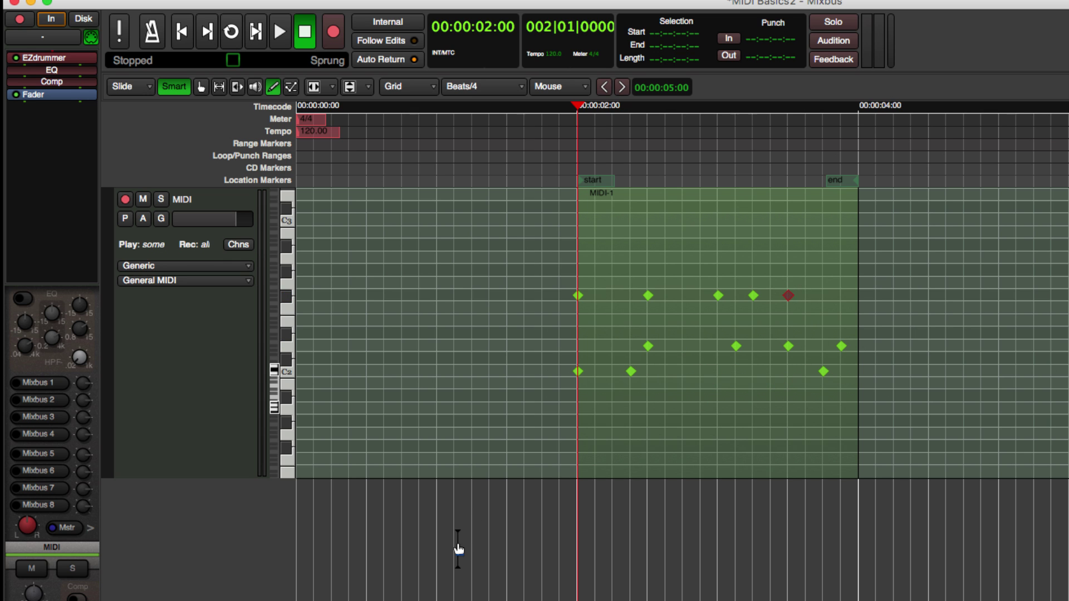
pyautogui.press('space')
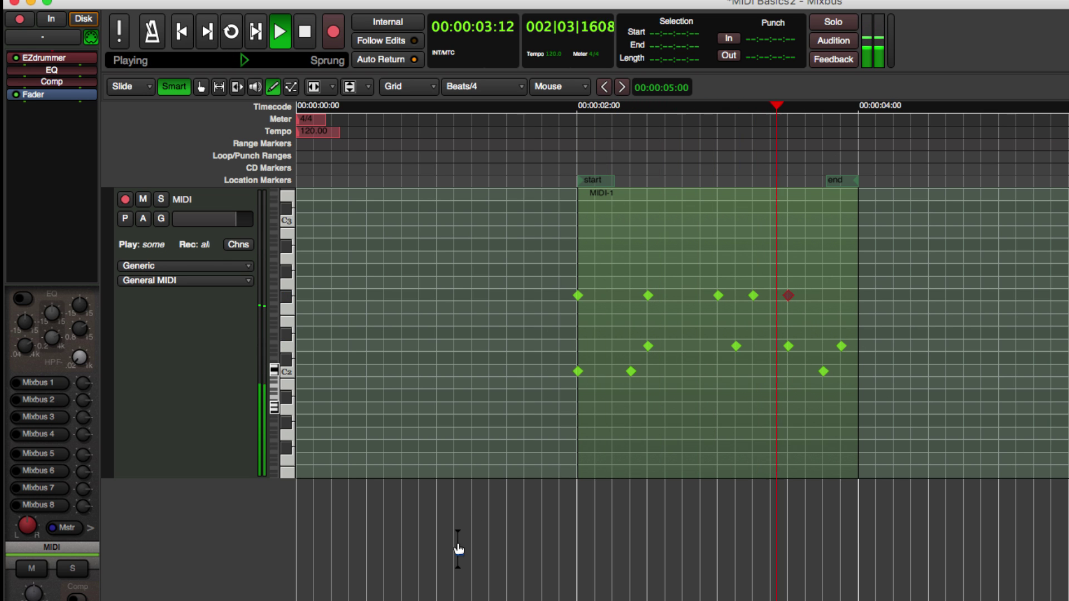
pyautogui.press('space')
# Duplicate the MIDI-1 drum region as linked copies MIDI-1.1 to MIDI-1.3.
pyautogui.press('g')
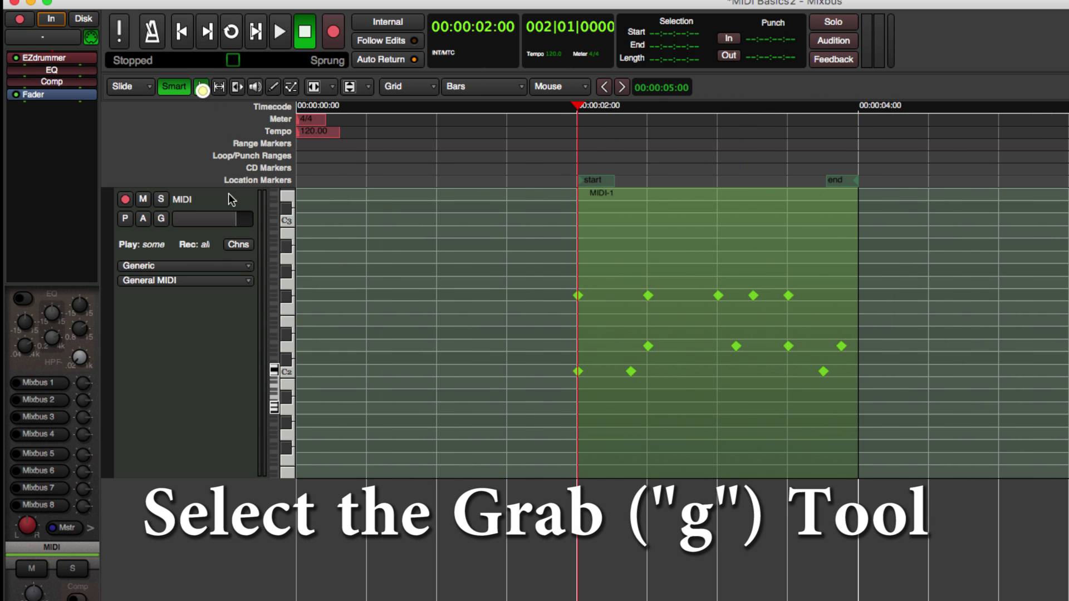
pyautogui.click(713, 465)
pyautogui.hotkey('ctrl', 'd')
pyautogui.hotkey('ctrl', 'd')
pyautogui.hotkey('ctrl', 'd')
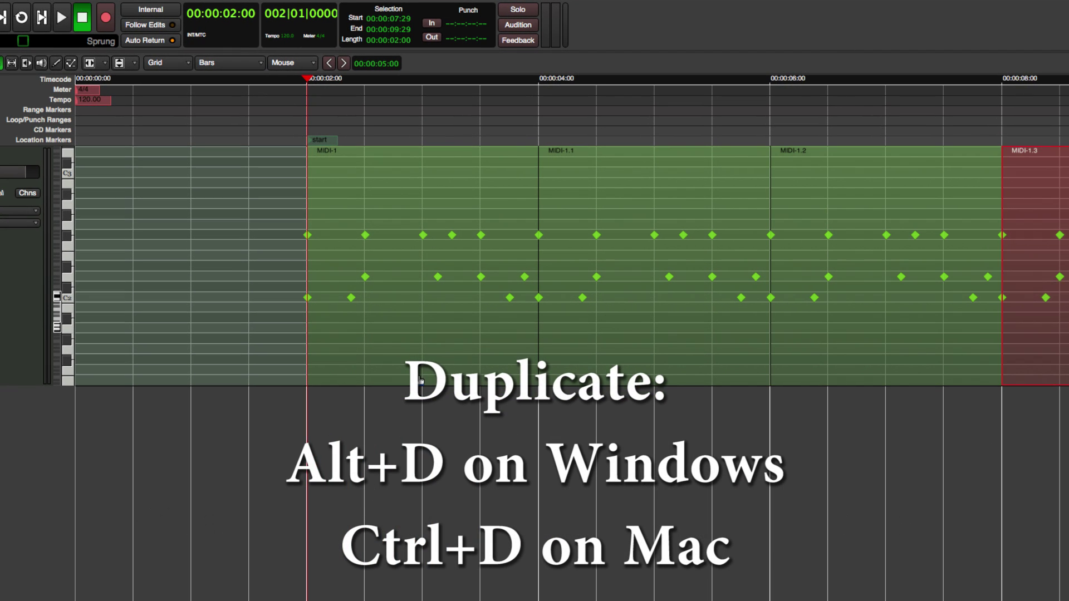
pyautogui.press('Escape')
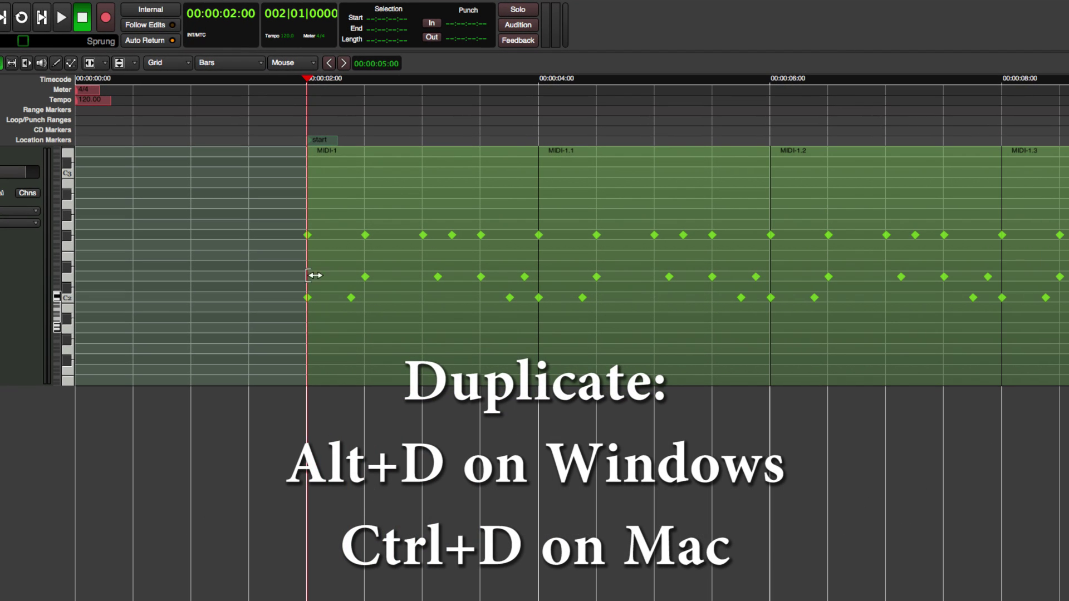
# Set one hi-hat note's velocity to 20 so every linked copy changes.
pyautogui.click(56, 64)
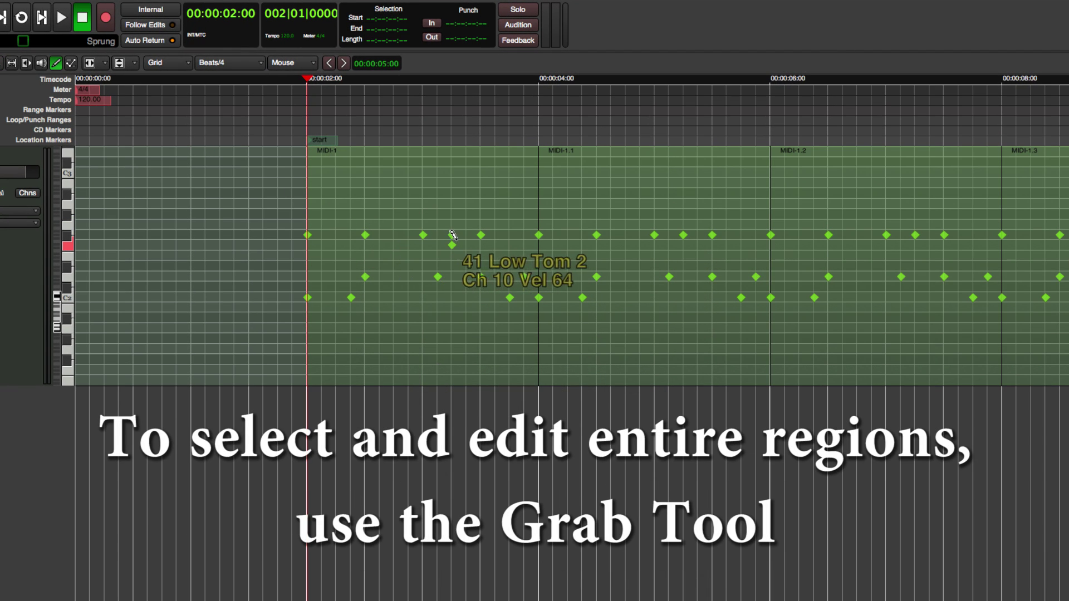
pyautogui.rightClick(453, 236)
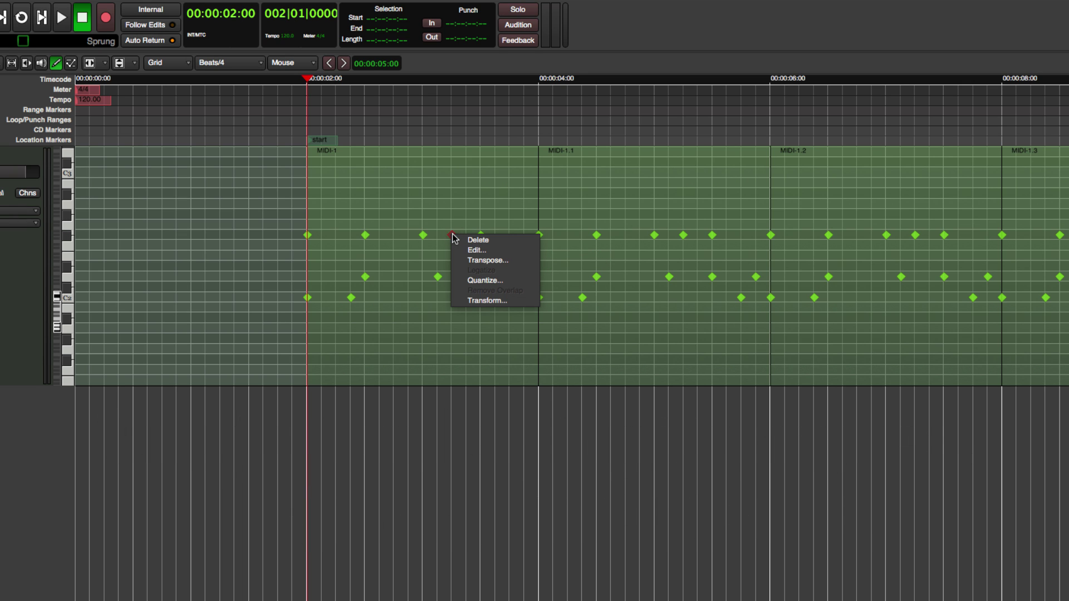
pyautogui.click(467, 250)
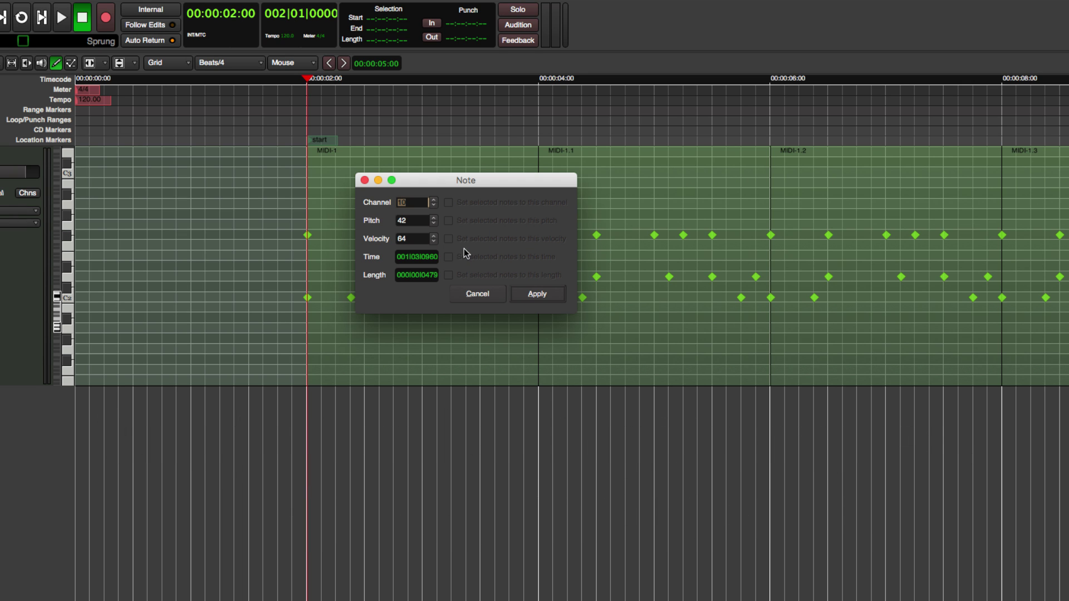
pyautogui.click(411, 240)
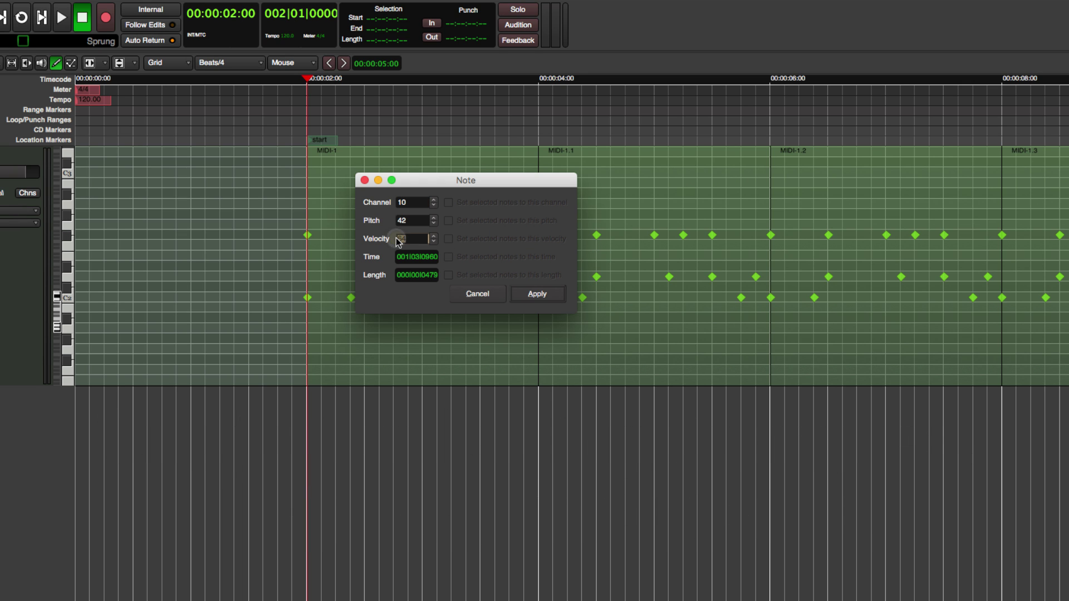
pyautogui.write('20')
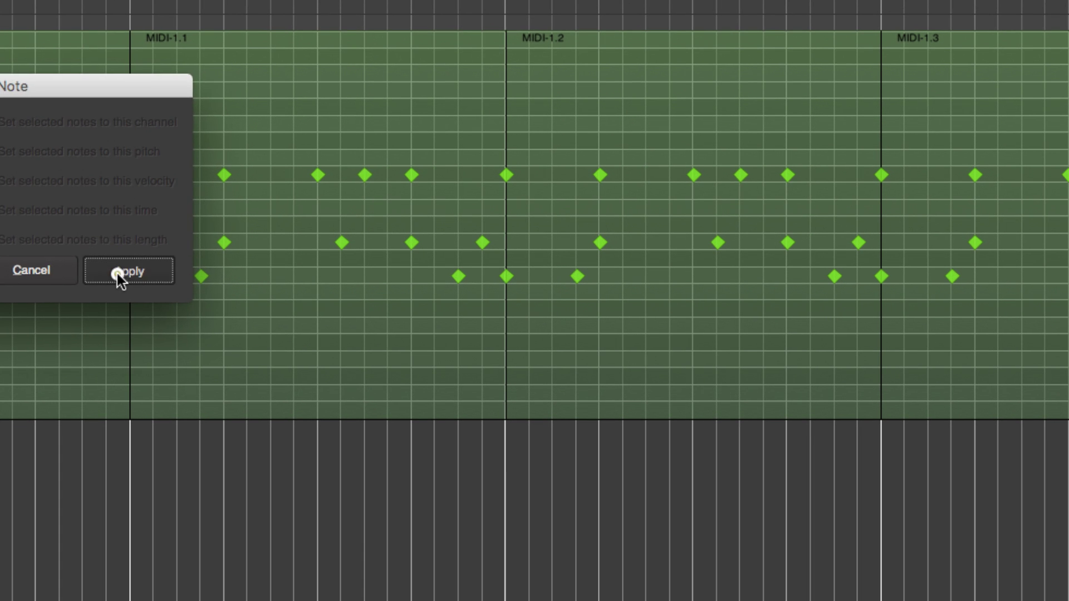
pyautogui.click(527, 292)
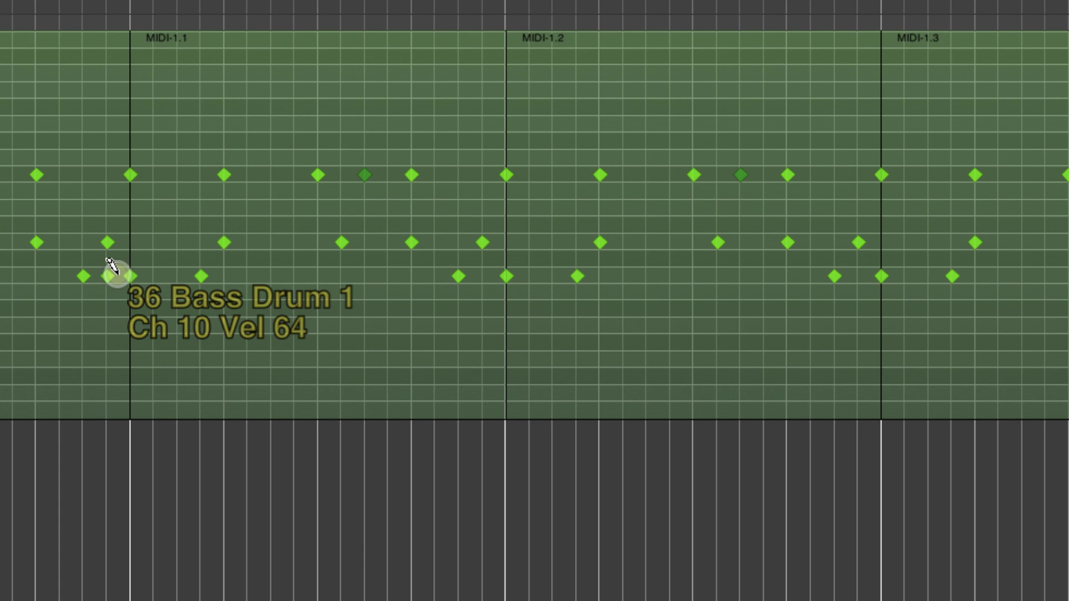
pyautogui.moveTo(107, 260); pyautogui.dragTo(47, 329)
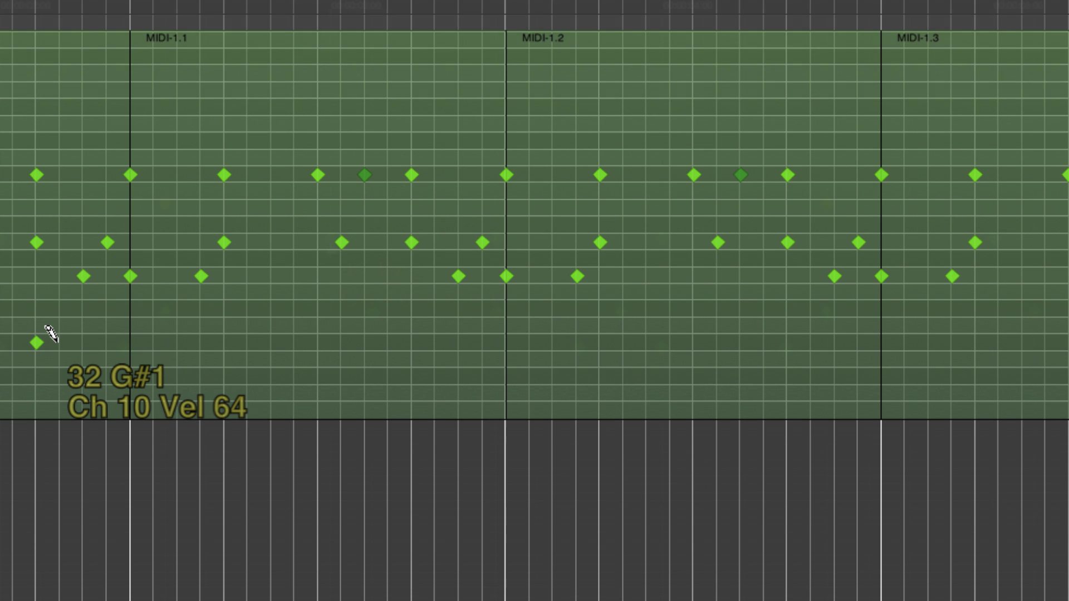
pyautogui.scroll(1, 330, 239)
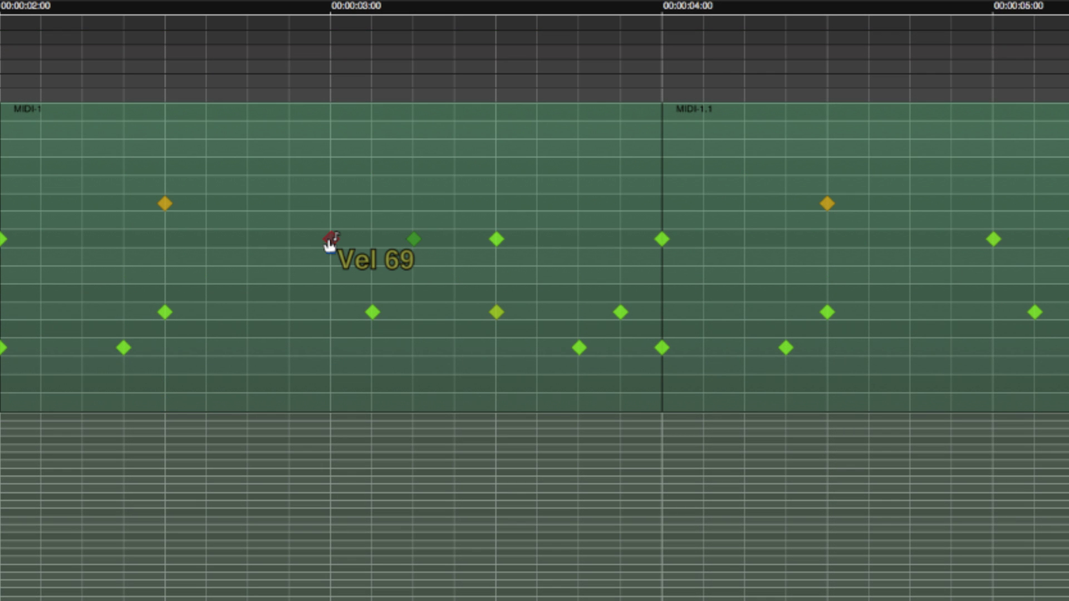
pyautogui.scroll(-4, 330, 240)
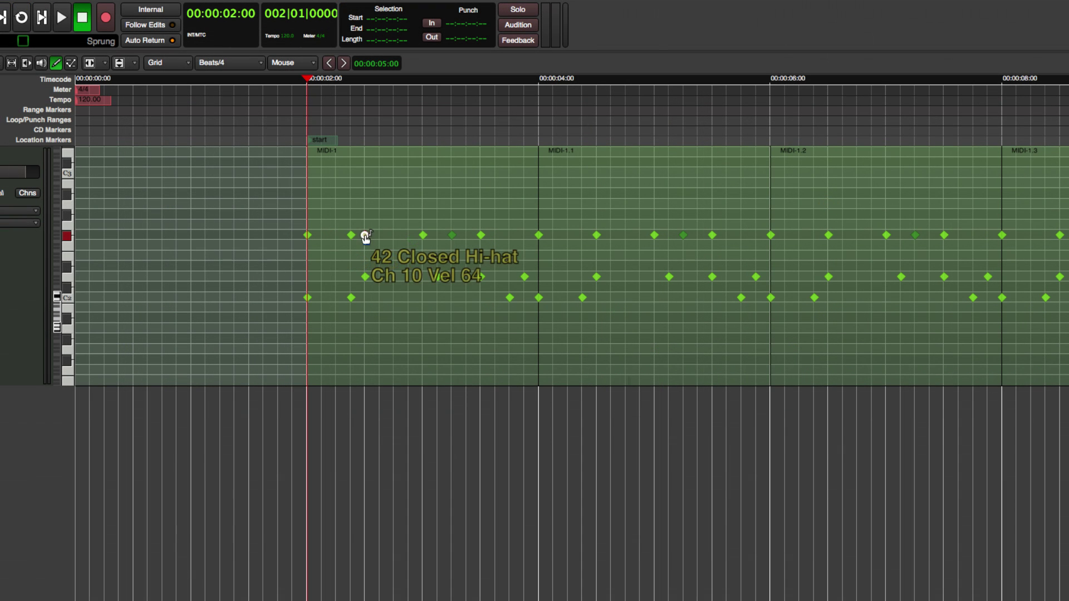
# Raise the velocity of the G#2 note on beat 2 to accent it.
pyautogui.rightClick(366, 216)
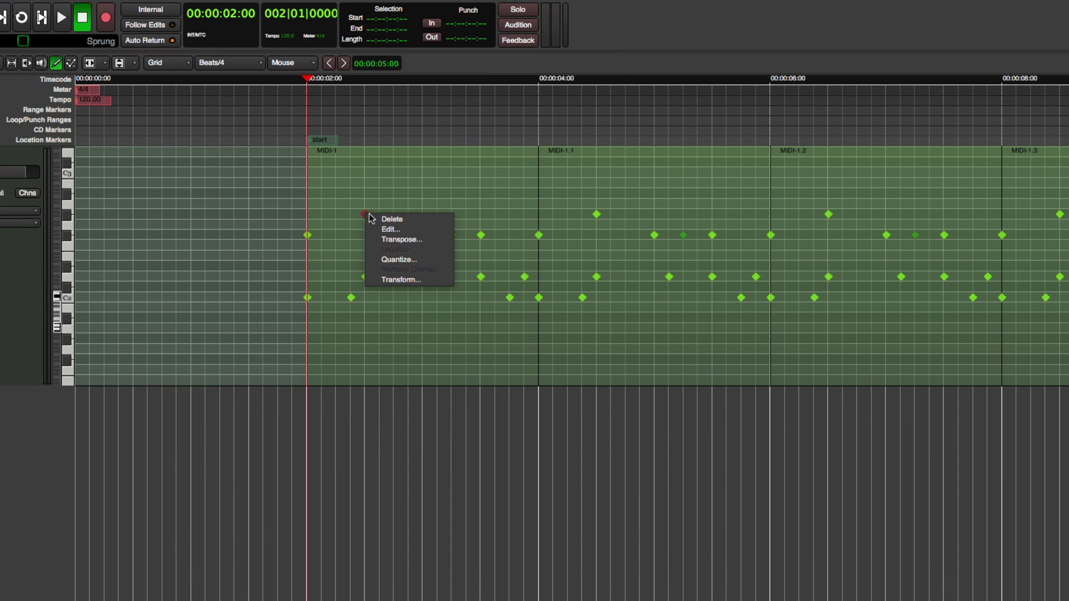
pyautogui.click(384, 228)
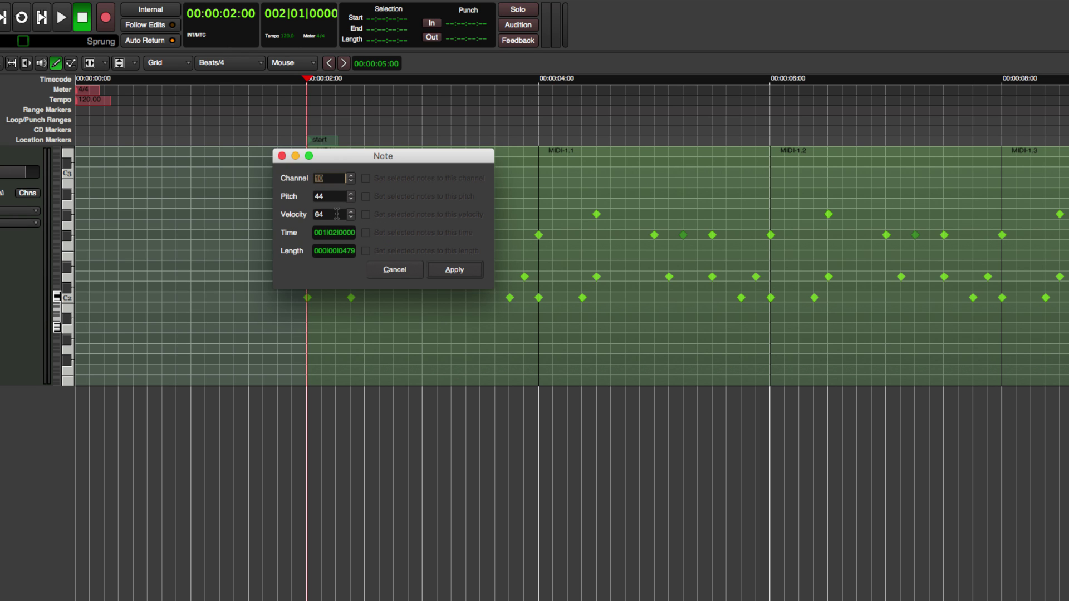
pyautogui.click(310, 214)
pyautogui.click(453, 271)
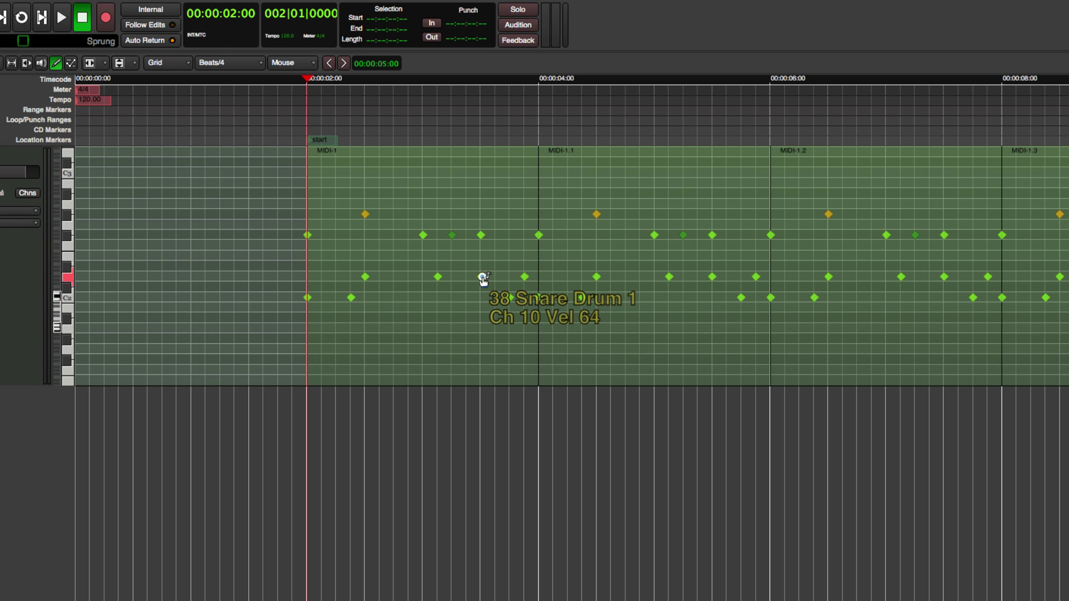
# Set the beat-4 snare note's velocity to 85 and play the groove.
pyautogui.rightClick(484, 281)
pyautogui.click(496, 294)
pyautogui.click(421, 282)
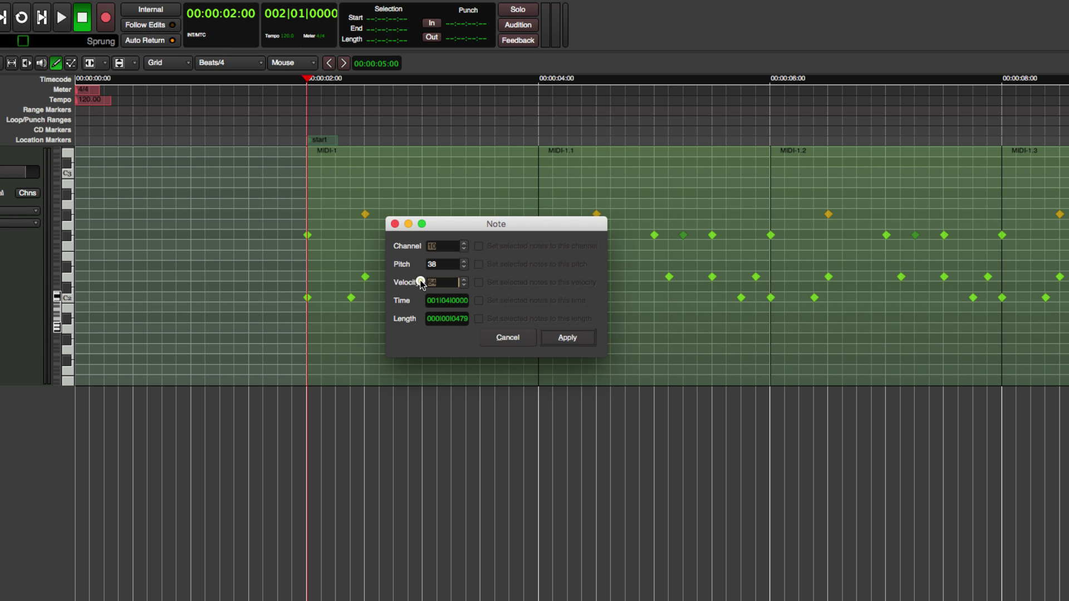
pyautogui.click(563, 332)
pyautogui.press('space')
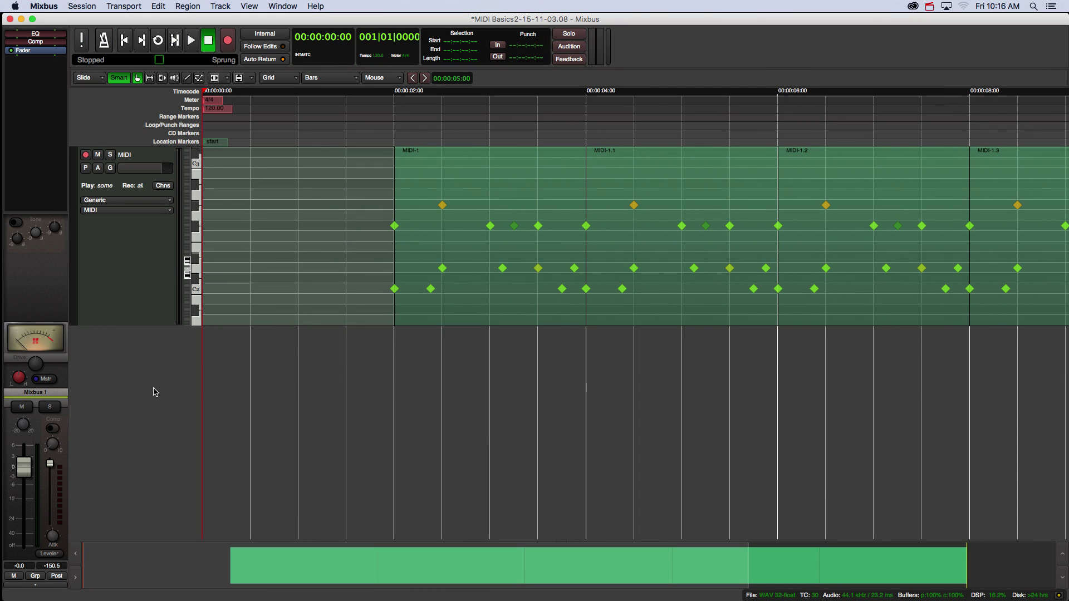
# Add a Keys MIDI track using setBfree DSP Tonewheel Organ and make it taller.
pyautogui.doubleClick(156, 391)
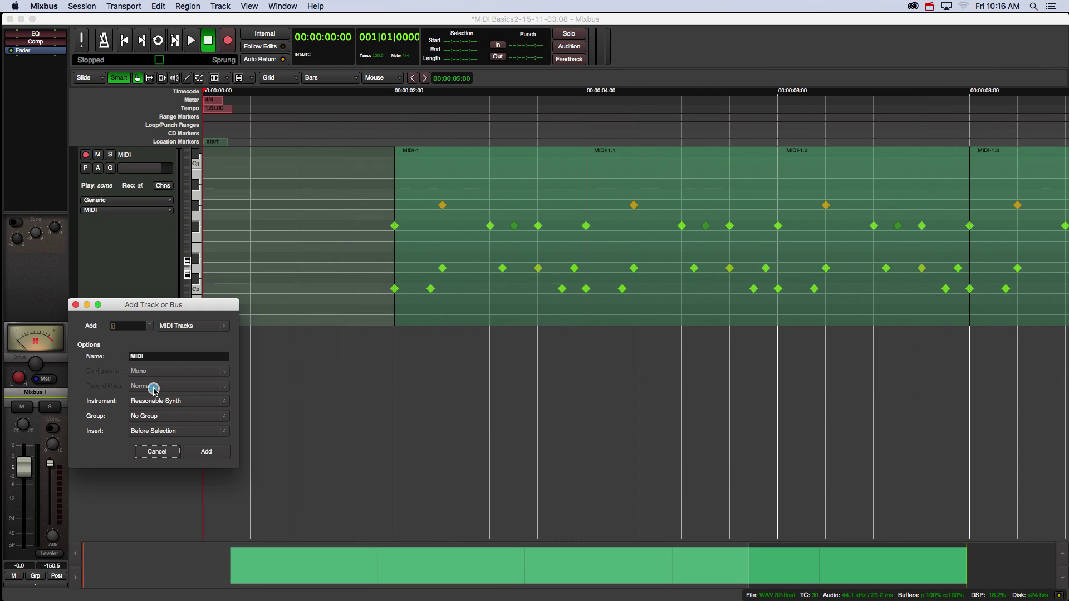
pyautogui.click(155, 400)
pyautogui.click(159, 394)
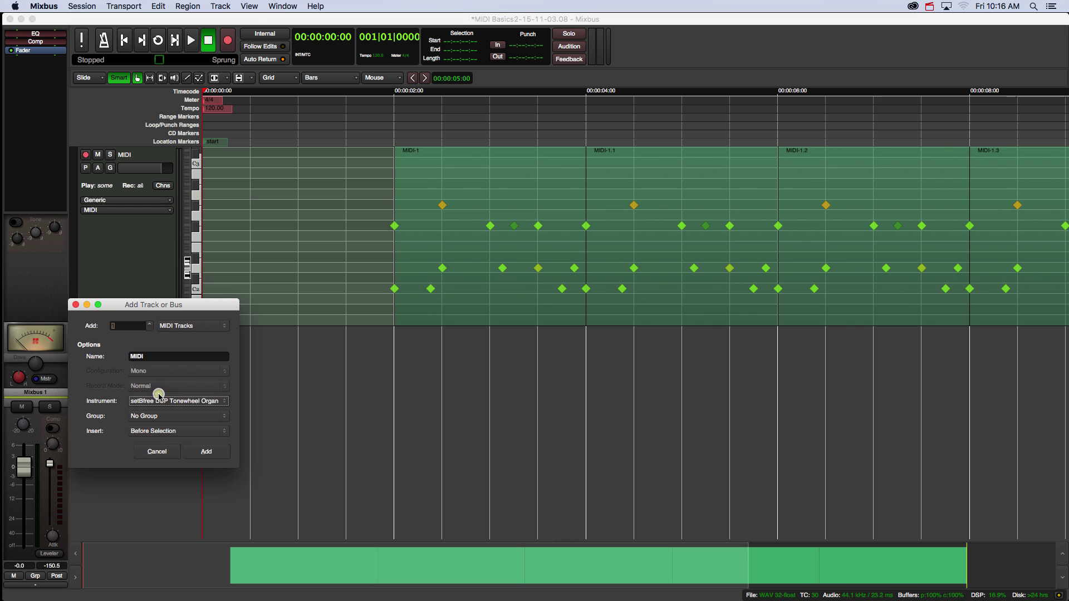
pyautogui.click(205, 451)
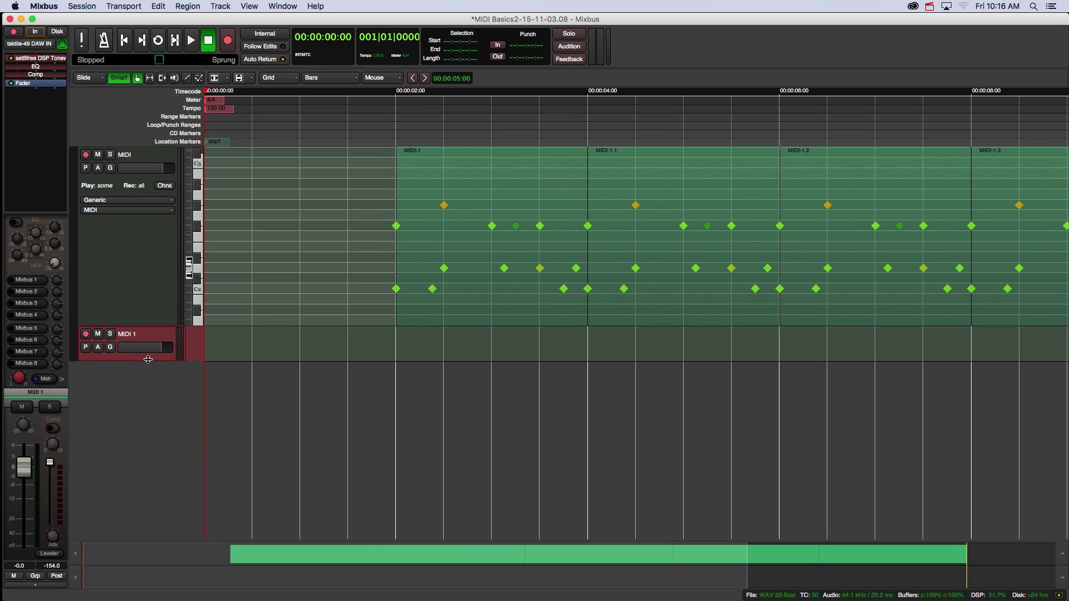
pyautogui.moveTo(148, 360); pyautogui.dragTo(148, 484)
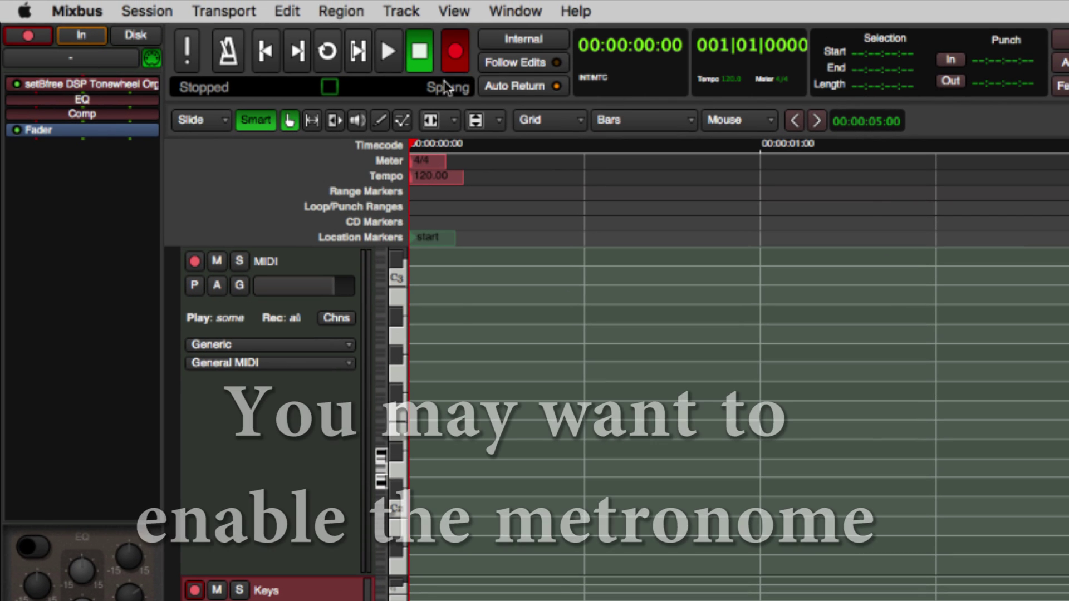
# Enable the metronome and record a keyboard organ part on the Keys track.
pyautogui.click(228, 53)
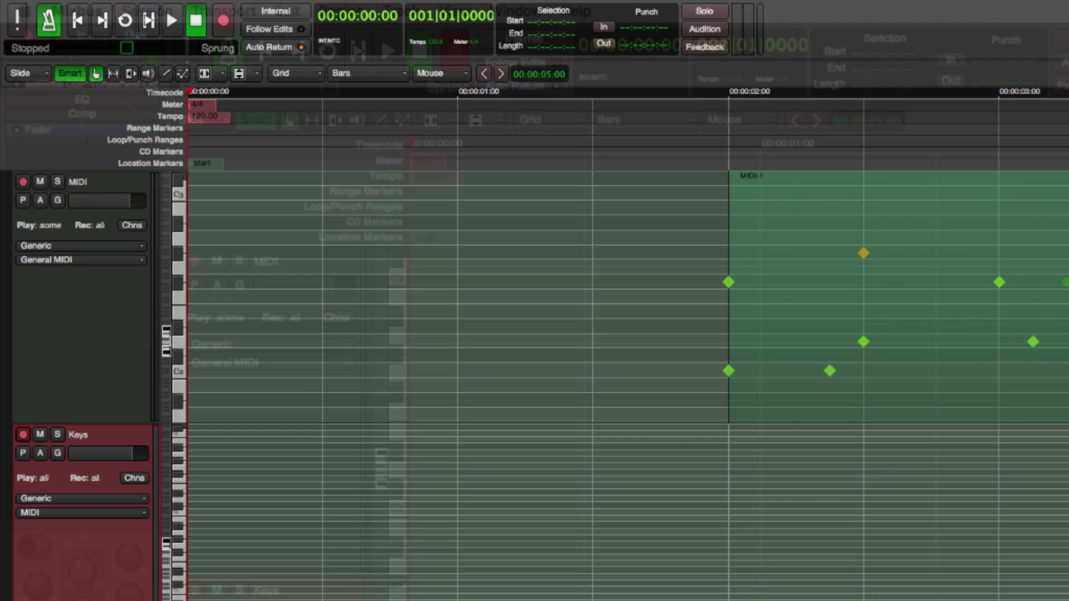
pyautogui.press('space')
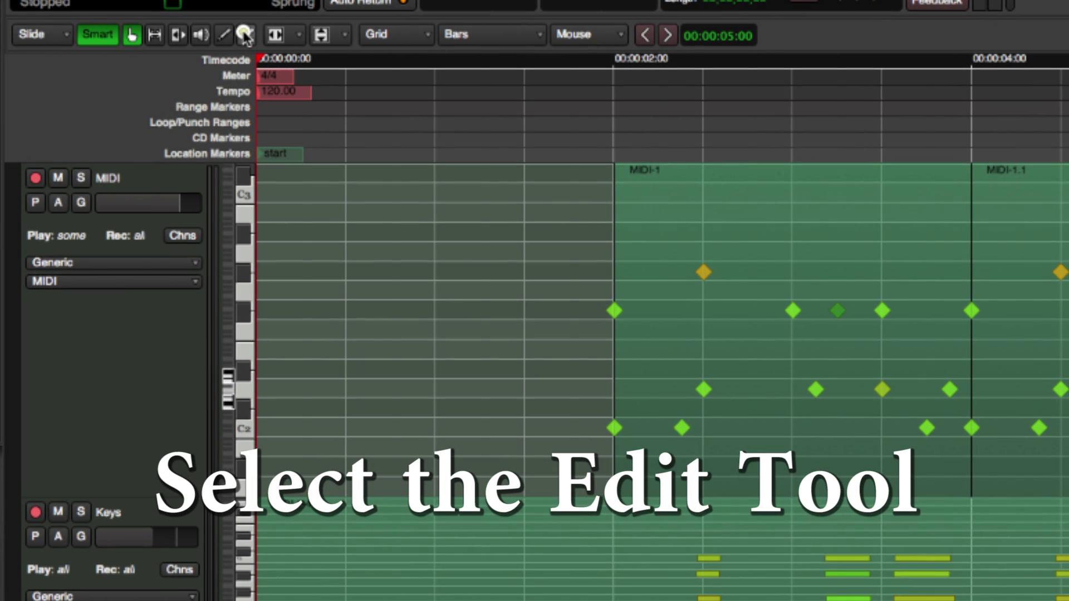
# With the Draw/Edit tool, delete the stray E3 note and lengthen the short C2 note.
pyautogui.click(245, 35)
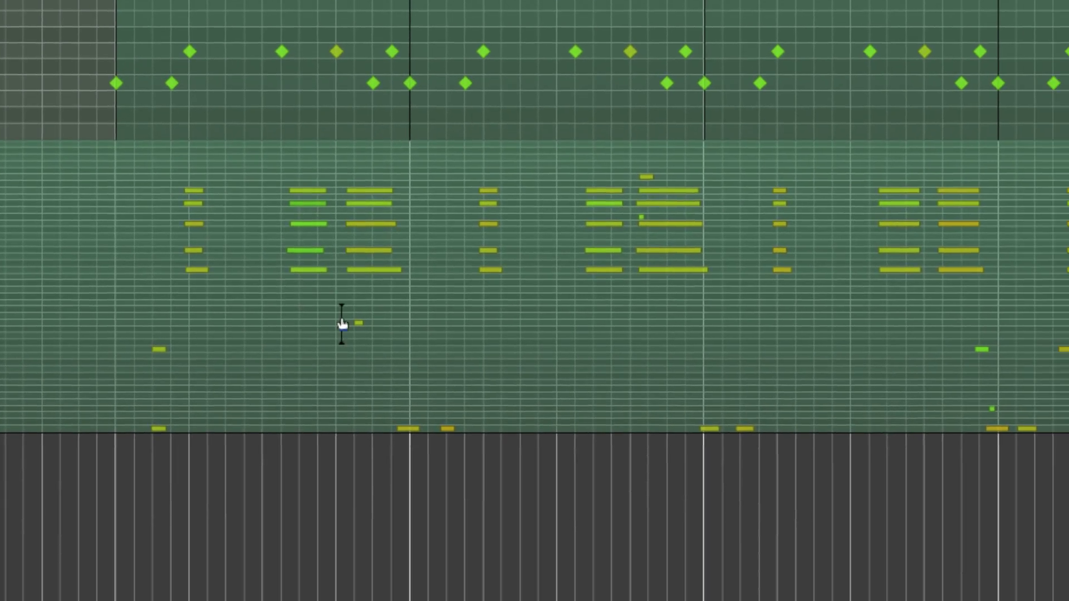
pyautogui.moveTo(551, 462)
pyautogui.rightClick(328, 302)
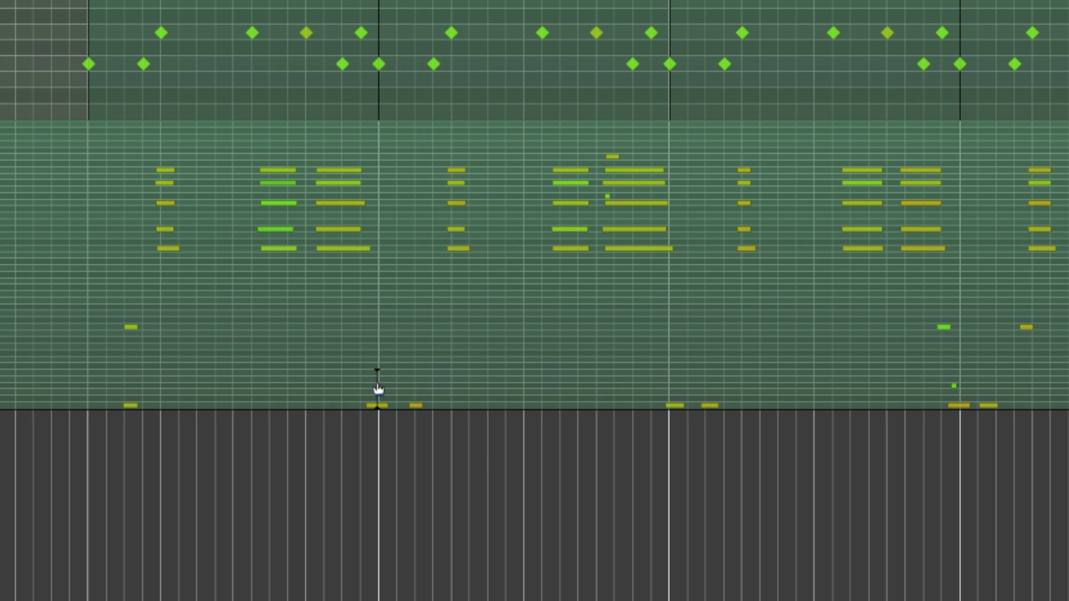
pyautogui.moveTo(370, 404); pyautogui.dragTo(381, 408)
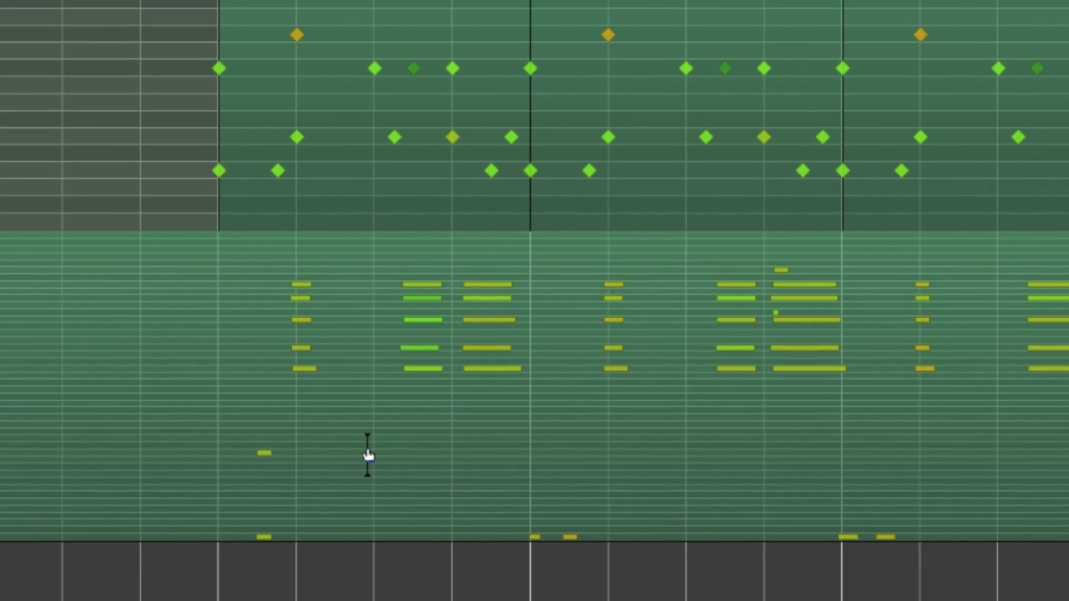
# Quantize the Keys region's note starts and ends to Beats/32 at strength 40.
pyautogui.rightClick(368, 456)
pyautogui.moveTo(387, 459)
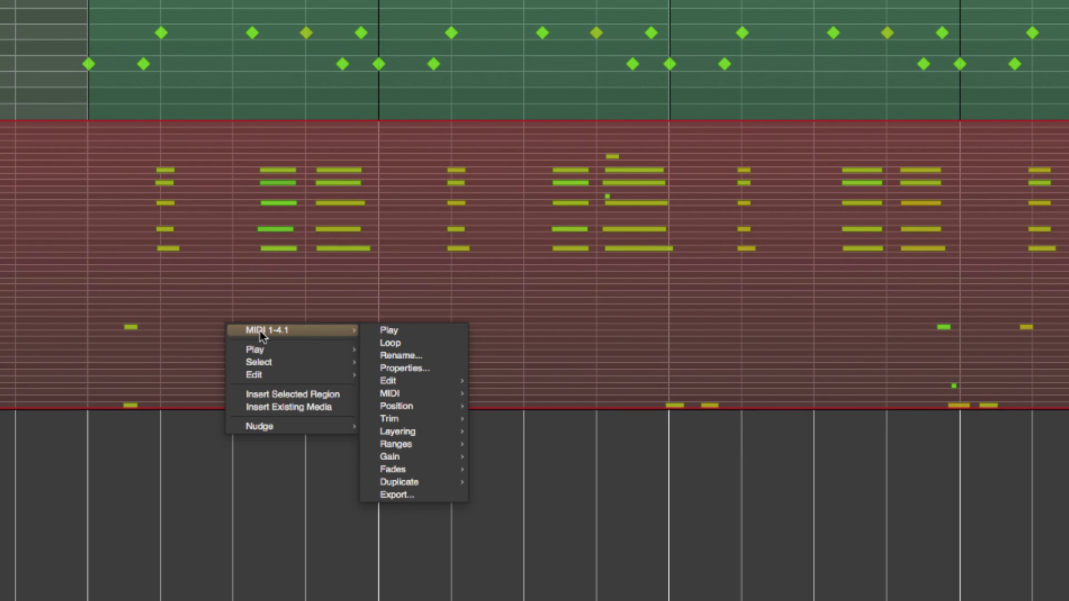
pyautogui.moveTo(411, 394)
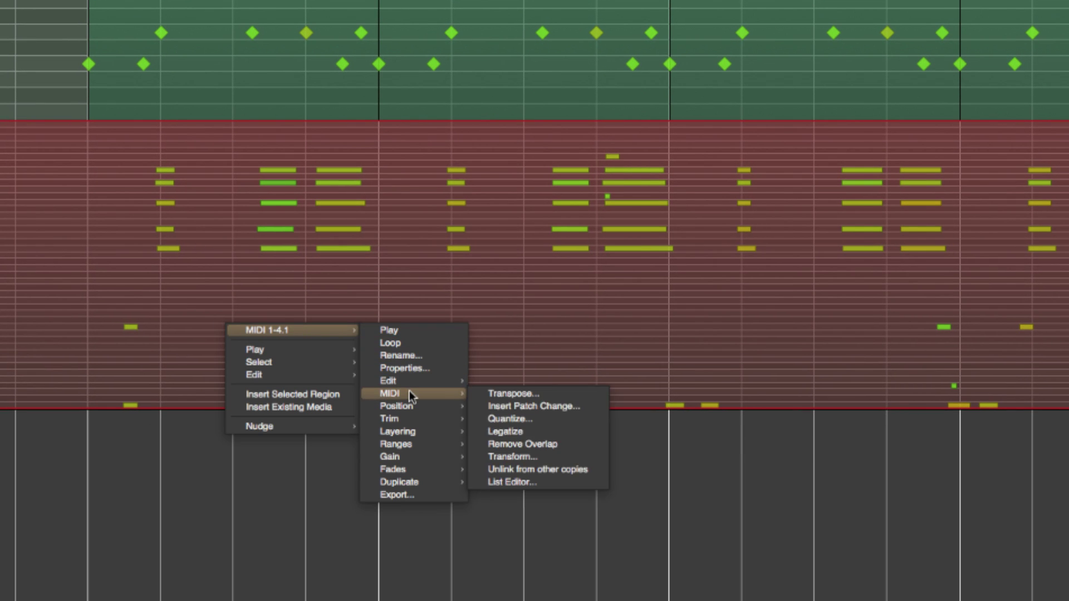
pyautogui.click(522, 421)
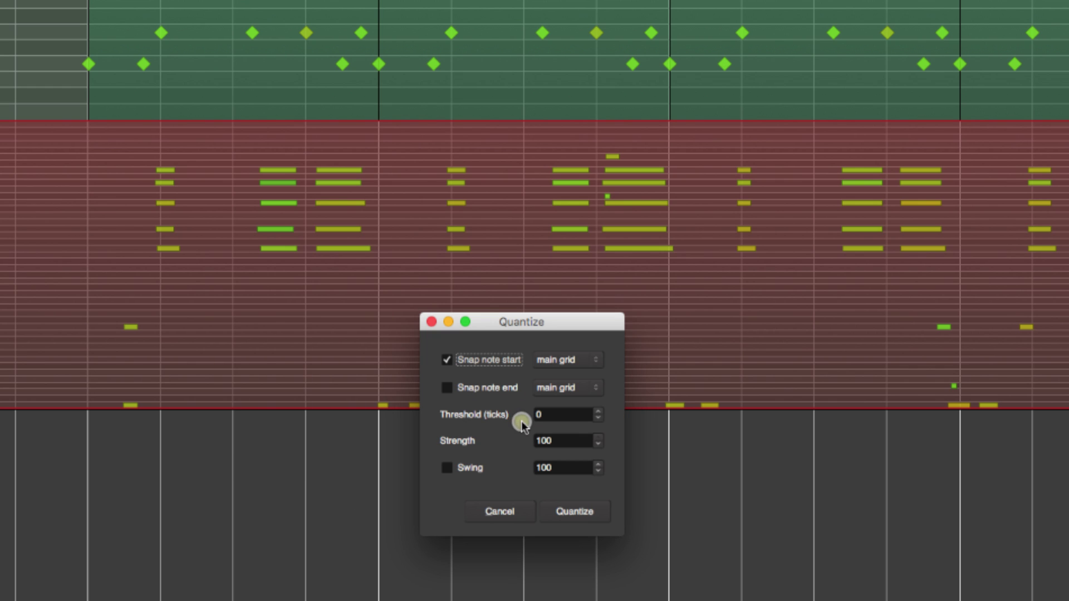
pyautogui.click(579, 370)
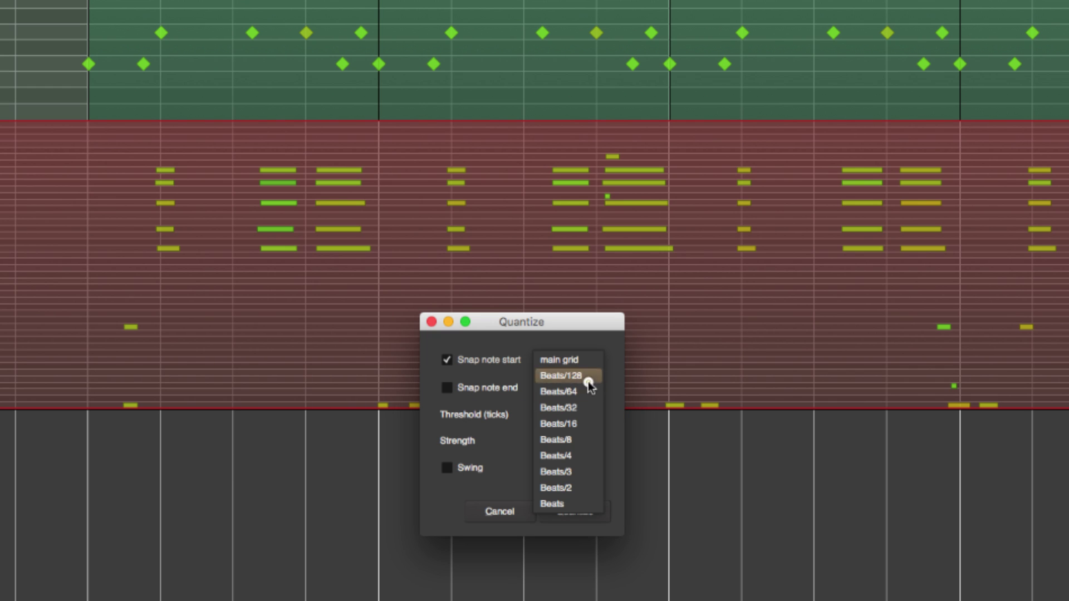
pyautogui.click(585, 405)
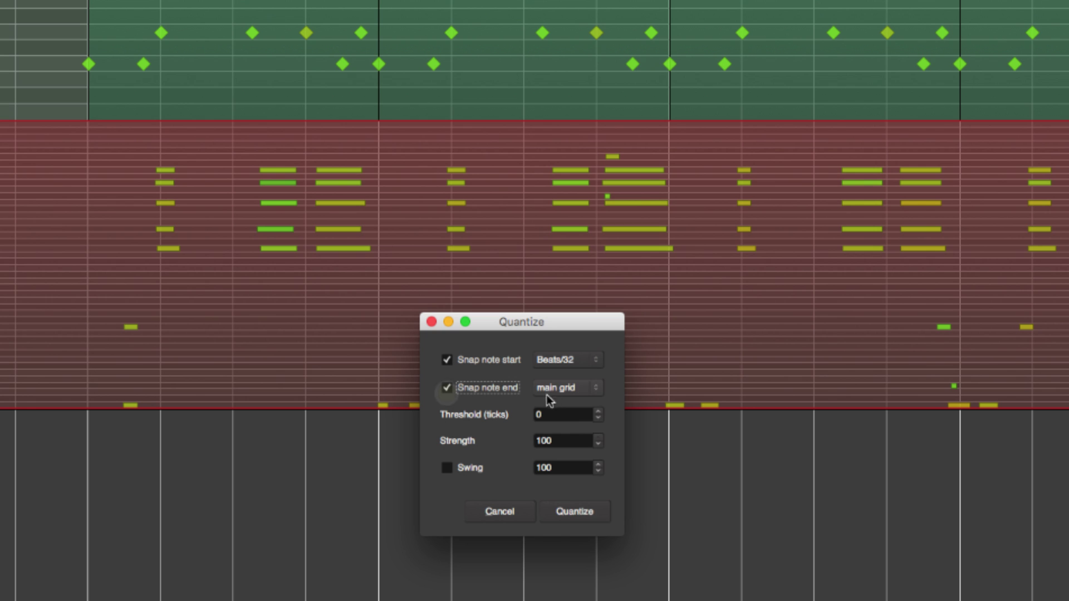
pyautogui.click(547, 392)
pyautogui.click(557, 434)
pyautogui.moveTo(561, 442); pyautogui.dragTo(530, 441)
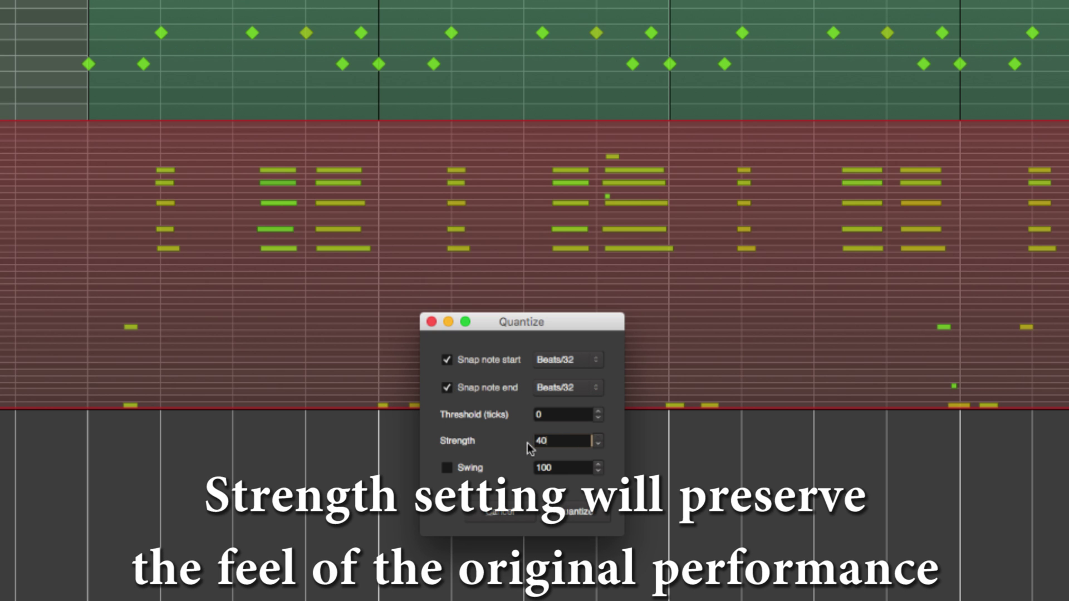
pyautogui.write('40')
pyautogui.click(562, 512)
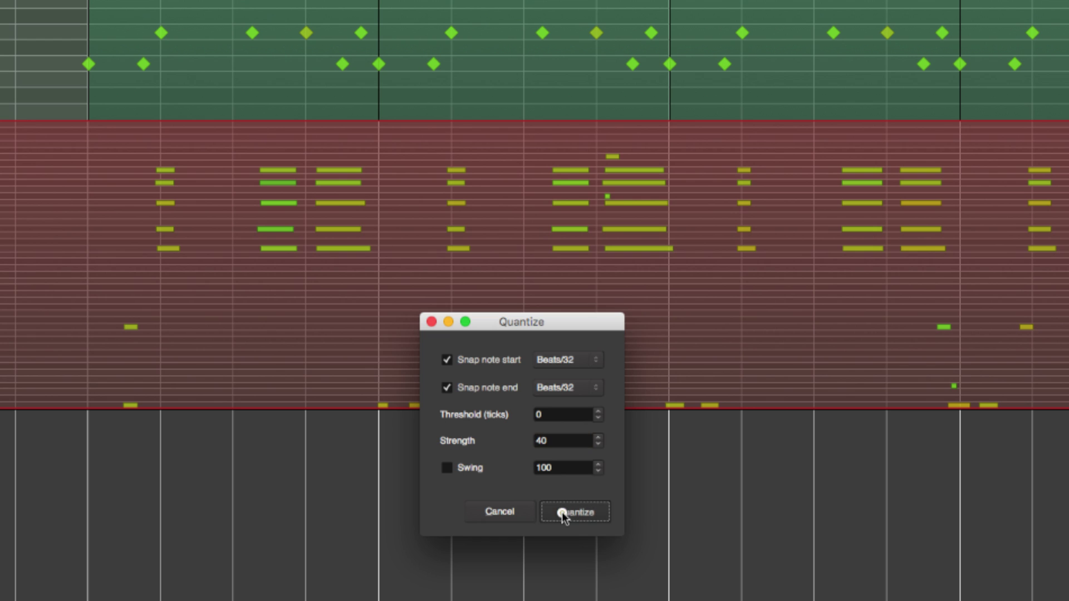
# Transpose the Keys region's notes up 2 semitones with the MIDI Transpose command.
pyautogui.rightClick(346, 315)
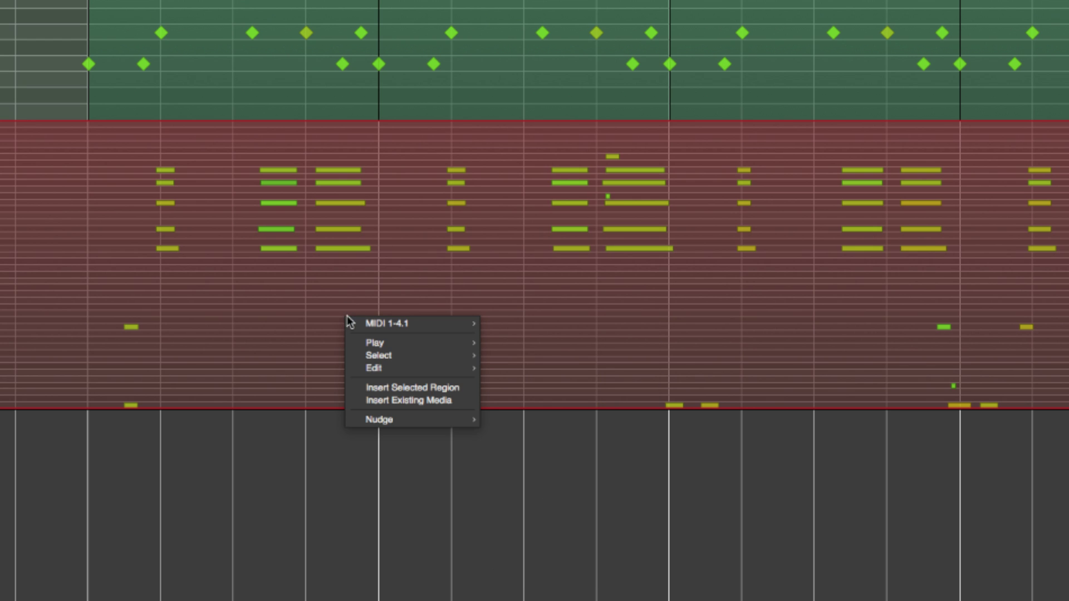
pyautogui.moveTo(466, 324)
pyautogui.moveTo(522, 384)
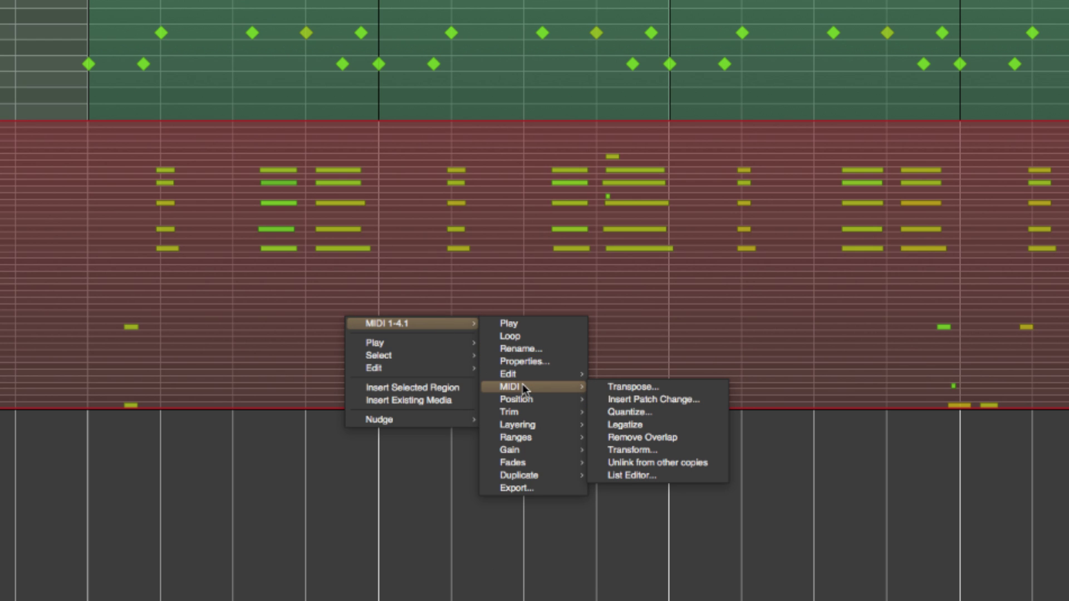
pyautogui.click(619, 388)
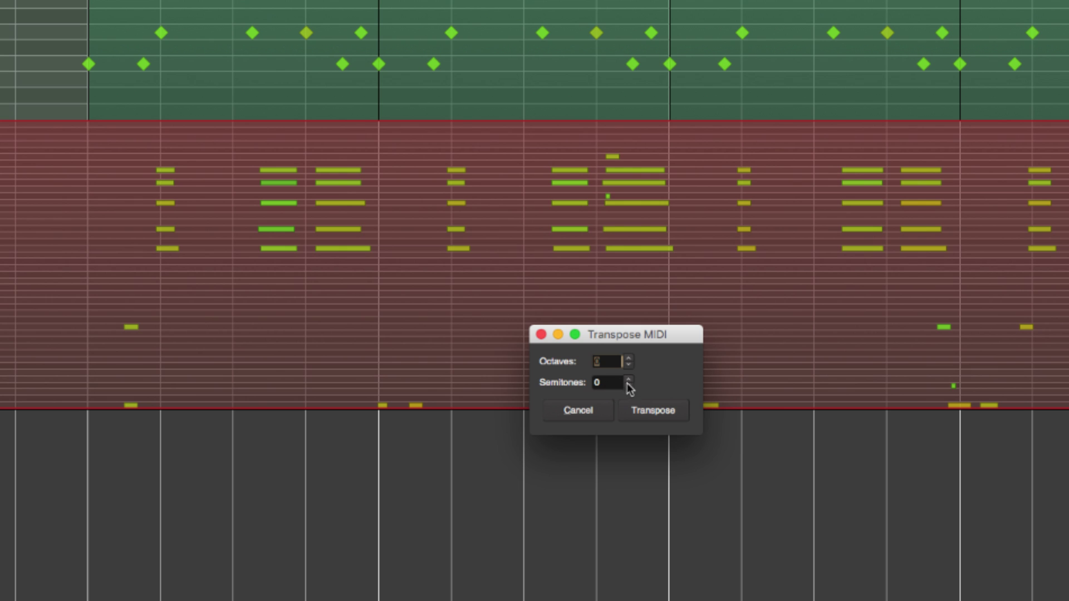
pyautogui.click(641, 420)
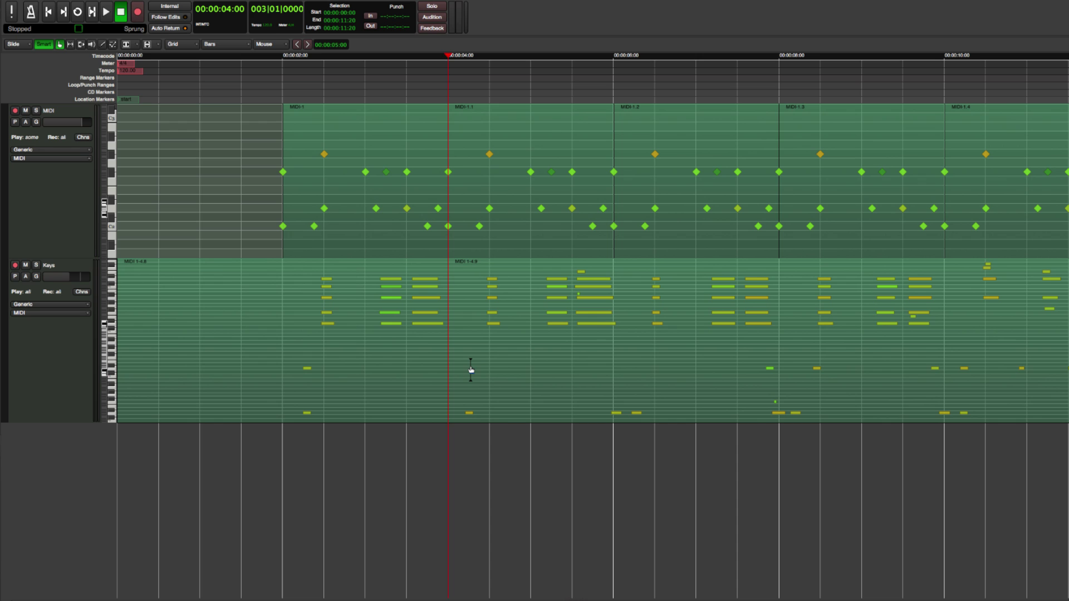
# Delete Keys region MIDI 1-4.9 and trim MIDI 1-4.8 to start at 00:00:02:00.
pyautogui.click(471, 368)
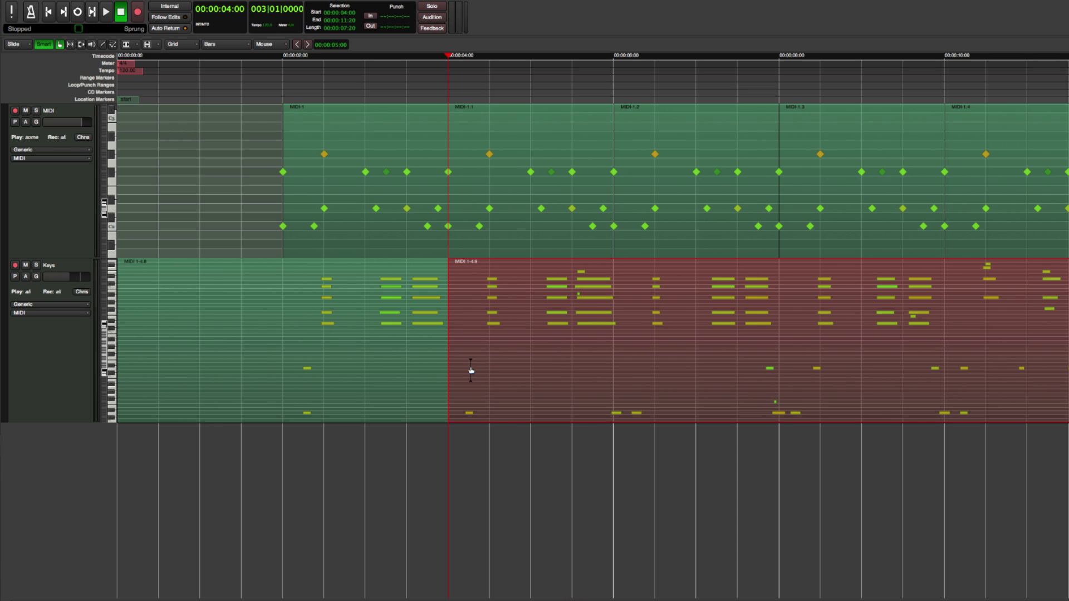
pyautogui.press('Delete')
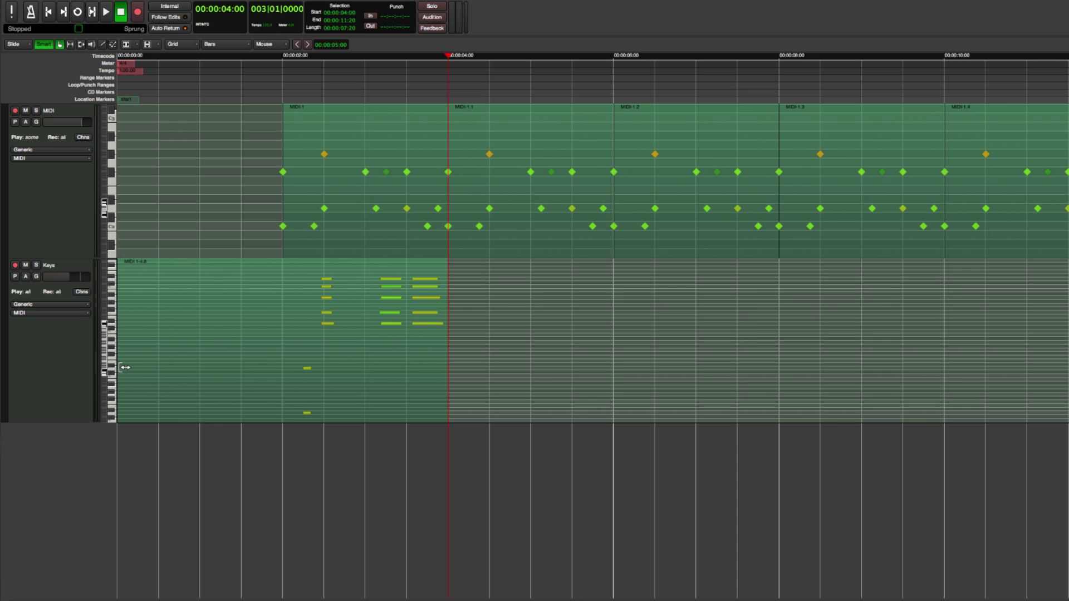
pyautogui.moveTo(125, 368); pyautogui.dragTo(252, 368)
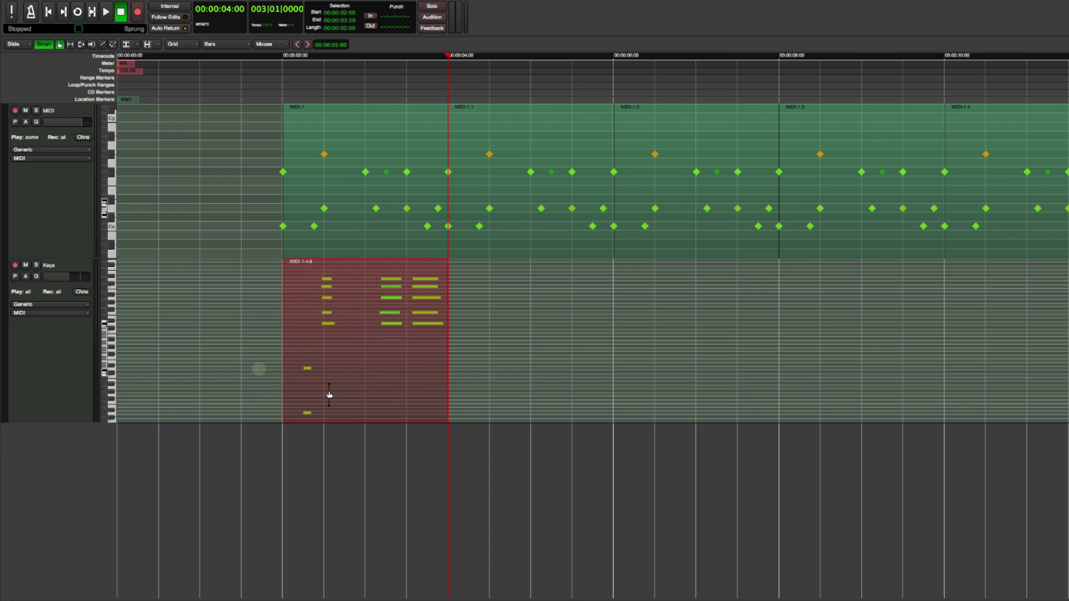
# Repeat the one-bar keys region with Alt+D and play back from 00:00:02:00.
pyautogui.hotkey('alt', 'd')
pyautogui.hotkey('alt', 'd')
pyautogui.hotkey('alt', 'd')
pyautogui.hotkey('alt', 'd')
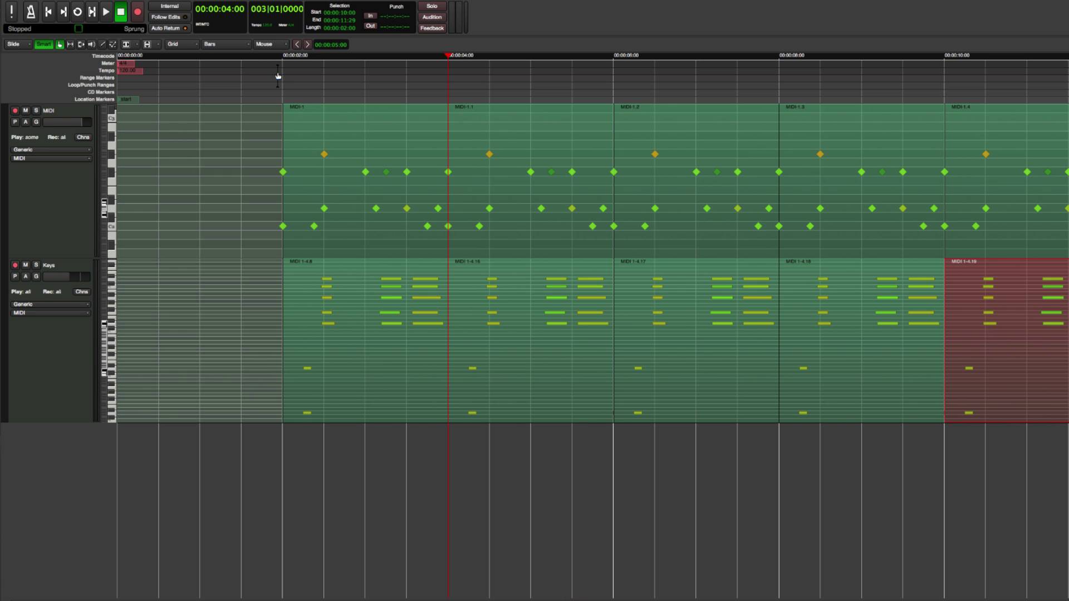
pyautogui.click(278, 75)
pyautogui.press('space')
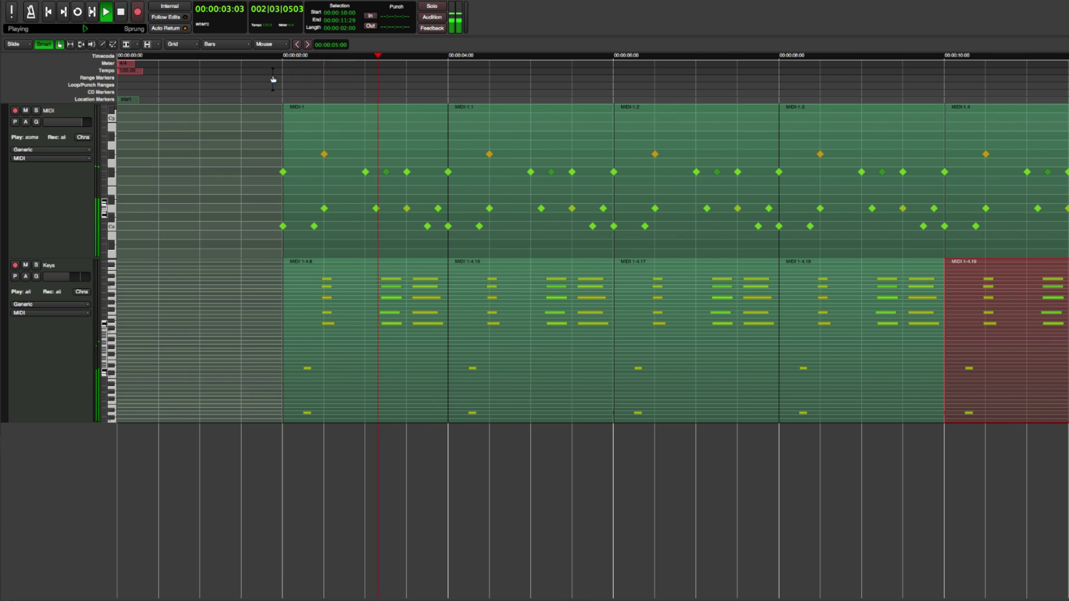